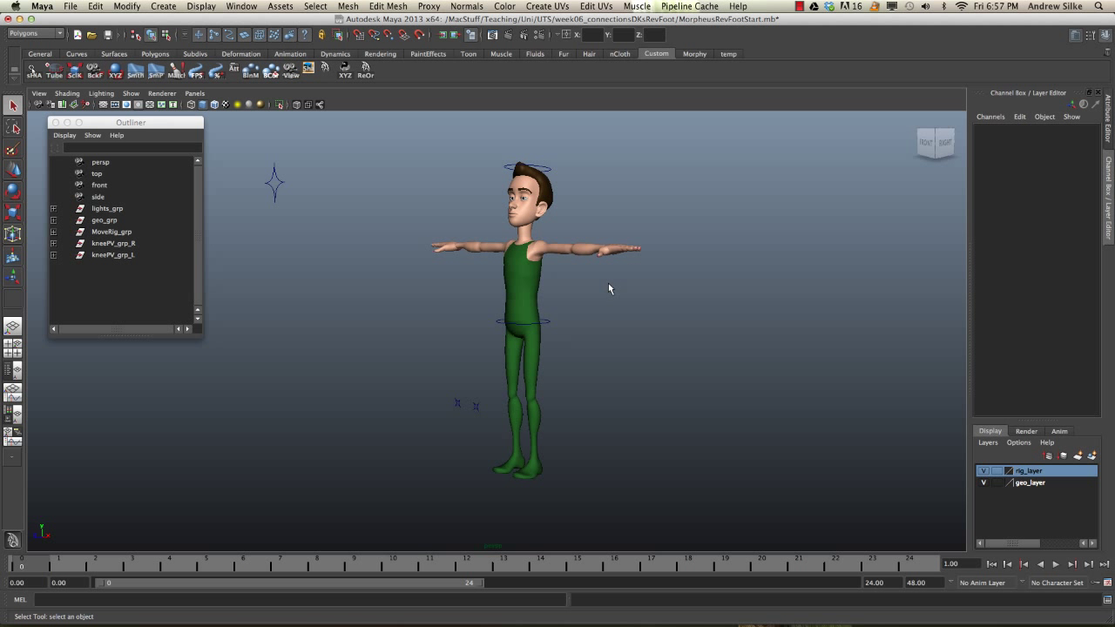
Step: Examine the character's body and the skeleton inside it in shaded and wireframe display
{"action": "right_click_drag", "start_coordinate": [608, 283], "coordinate": [649, 302], "text": "alt"}
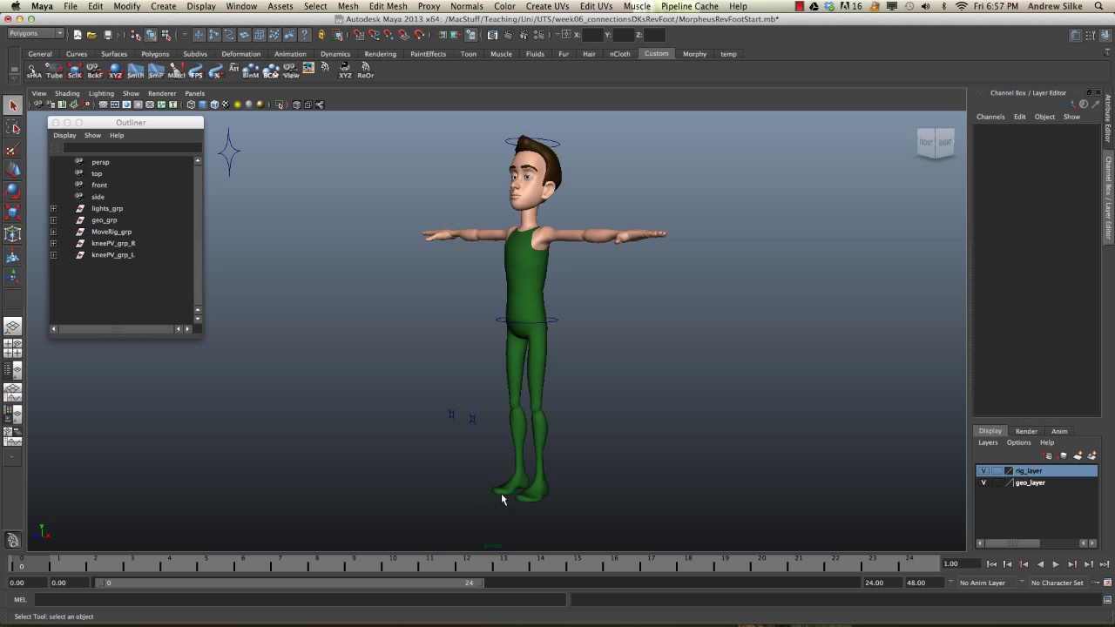
{"action": "mouse_move", "coordinate": [692, 379]}
{"action": "left_mouse_down", "text": "alt"}
{"action": "mouse_move", "coordinate": [642, 356]}
{"action": "mouse_move", "coordinate": [632, 370]}
{"action": "mouse_move", "coordinate": [538, 344]}
{"action": "mouse_move", "coordinate": [561, 324]}
{"action": "left_mouse_up", "text": "alt"}
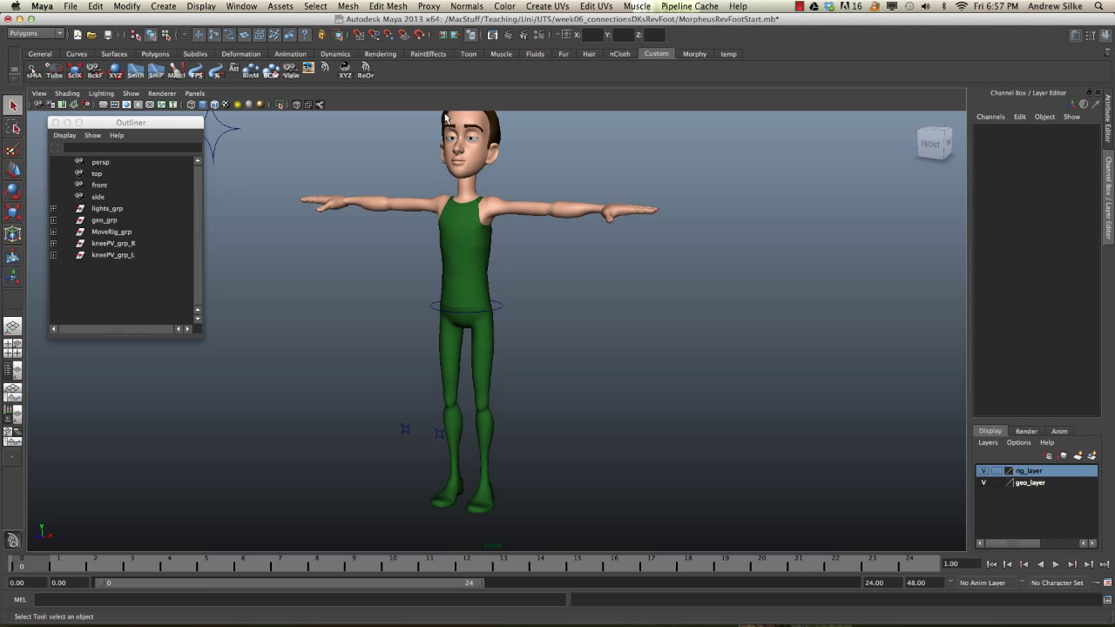
{"action": "middle_click_drag", "start_coordinate": [495, 162], "coordinate": [562, 239], "text": "alt"}
{"action": "key", "text": "4"}
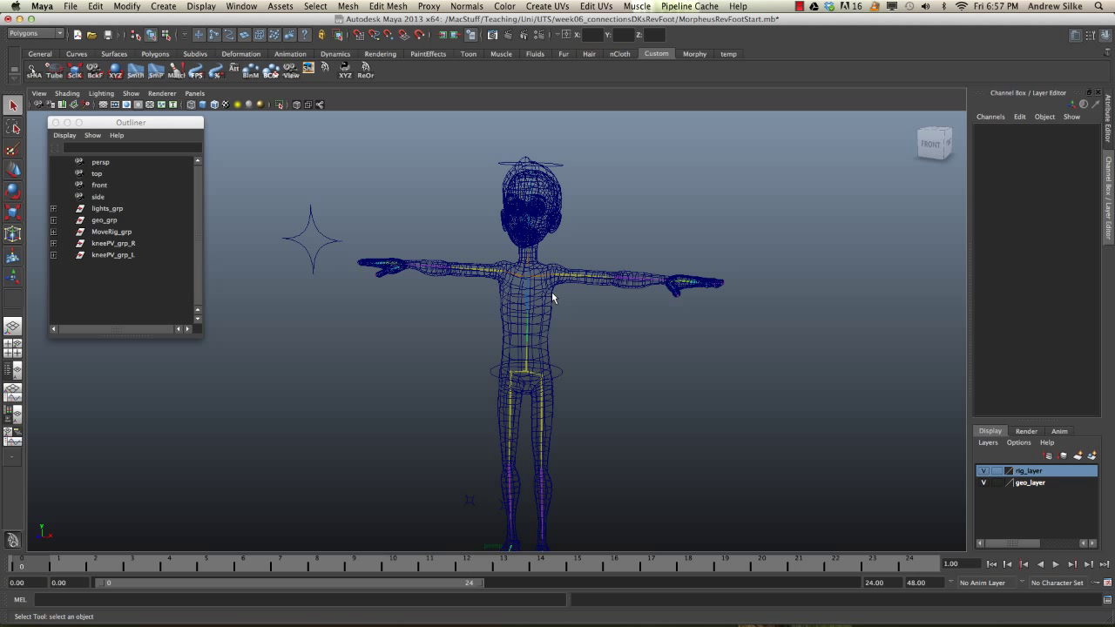
{"action": "left_click", "coordinate": [552, 297]}
{"action": "left_click", "coordinate": [558, 283]}
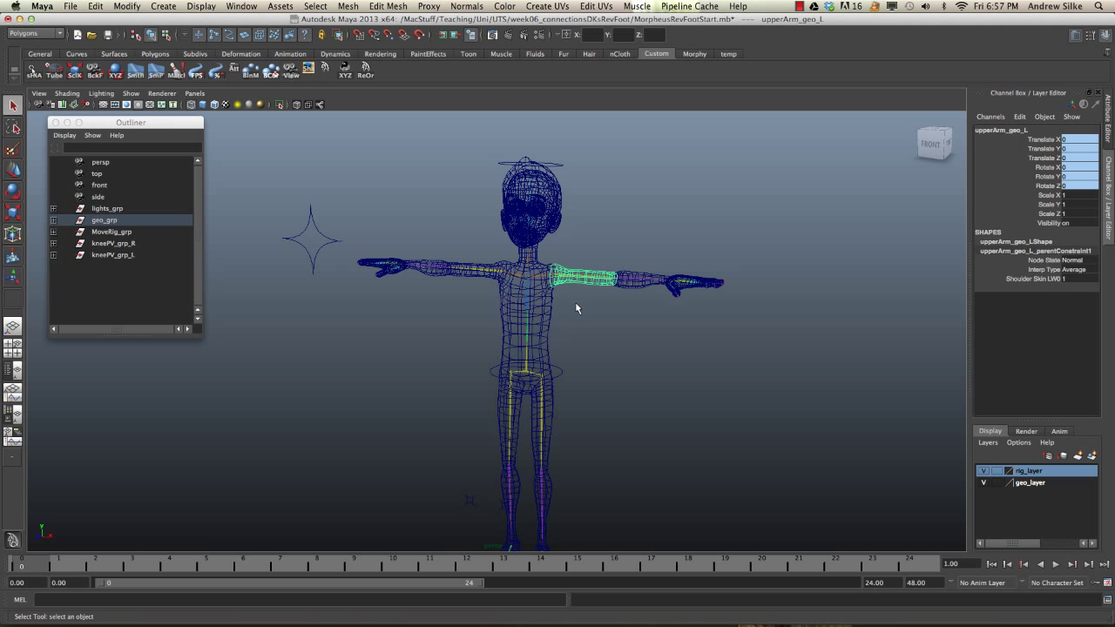
{"action": "key", "text": "5"}
Step: Try rotating the MovePelvis control in shaded display and undo the test
{"action": "mouse_move", "coordinate": [573, 332]}
{"action": "left_mouse_down", "text": "alt"}
{"action": "mouse_move", "coordinate": [573, 281]}
{"action": "mouse_move", "coordinate": [577, 329]}
{"action": "mouse_move", "coordinate": [559, 317]}
{"action": "left_mouse_up", "text": "alt"}
{"action": "left_click", "coordinate": [562, 328]}
{"action": "key", "text": "e"}
{"action": "key", "text": "ctrl+z"}
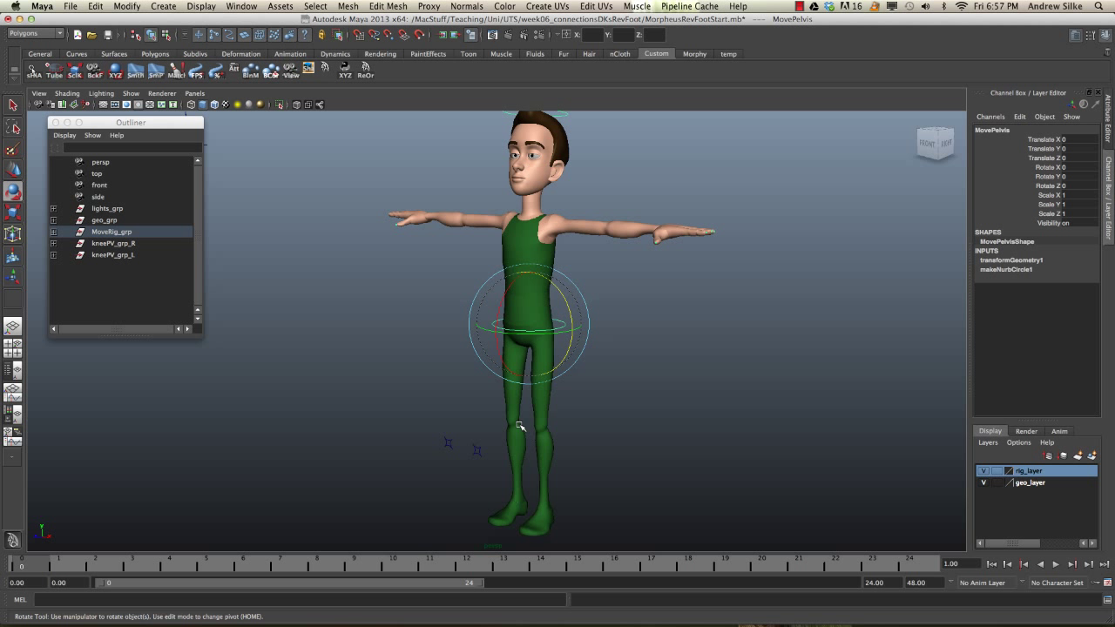
{"action": "middle_click_drag", "start_coordinate": [518, 533], "coordinate": [577, 423], "text": "alt"}
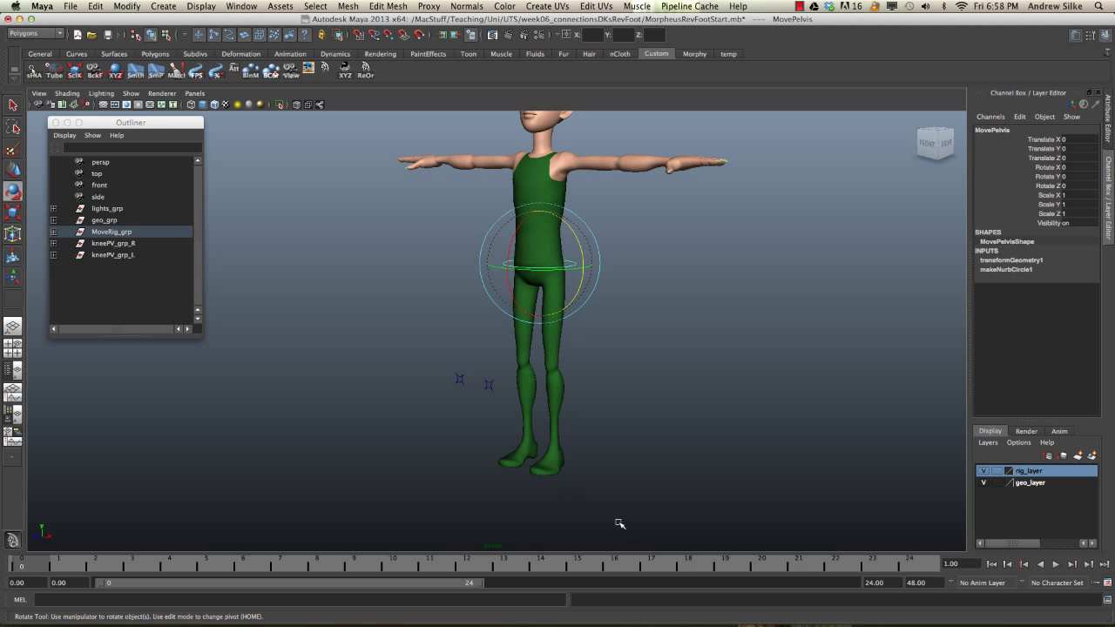
{"action": "key", "text": "q"}
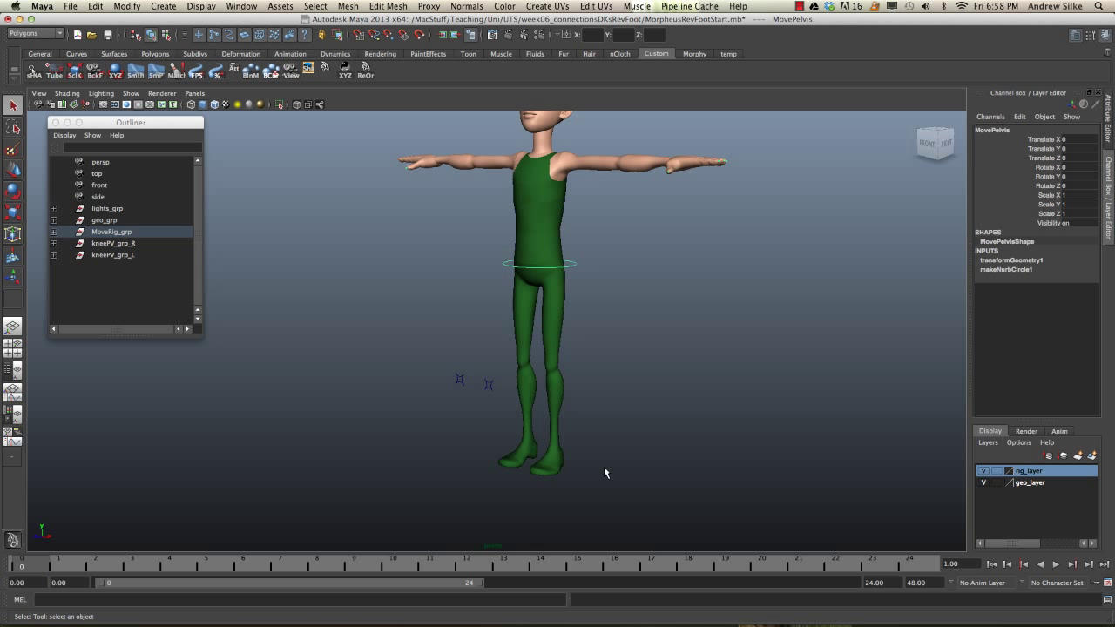
Step: Examine the left leg's joint chain in wireframe display, starting from the hip_skin_L joint
{"action": "key", "text": "4"}
{"action": "middle_click_drag", "start_coordinate": [545, 450], "coordinate": [518, 388], "text": "alt"}
{"action": "right_click_drag", "start_coordinate": [518, 387], "coordinate": [787, 413], "text": "alt"}
{"action": "middle_click_drag", "start_coordinate": [657, 360], "coordinate": [585, 308], "text": "alt"}
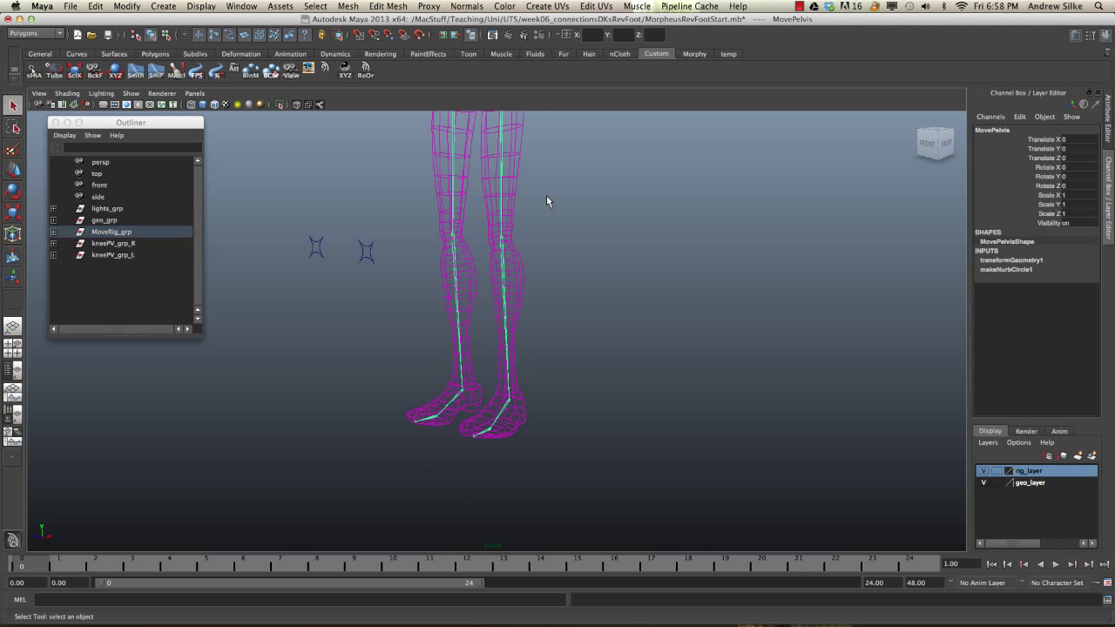
{"action": "left_click", "coordinate": [503, 199]}
{"action": "middle_click_drag", "start_coordinate": [544, 215], "coordinate": [528, 330], "text": "alt"}
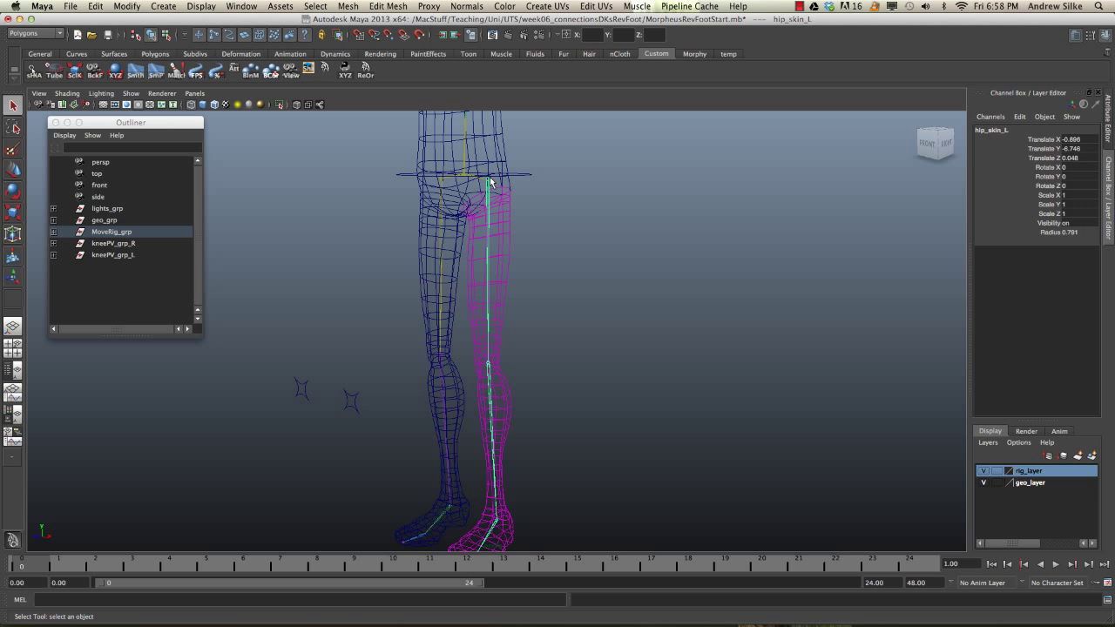
{"action": "middle_click_drag", "start_coordinate": [488, 403], "coordinate": [513, 356], "text": "alt"}
{"action": "right_click_drag", "start_coordinate": [514, 356], "coordinate": [545, 355], "text": "alt"}
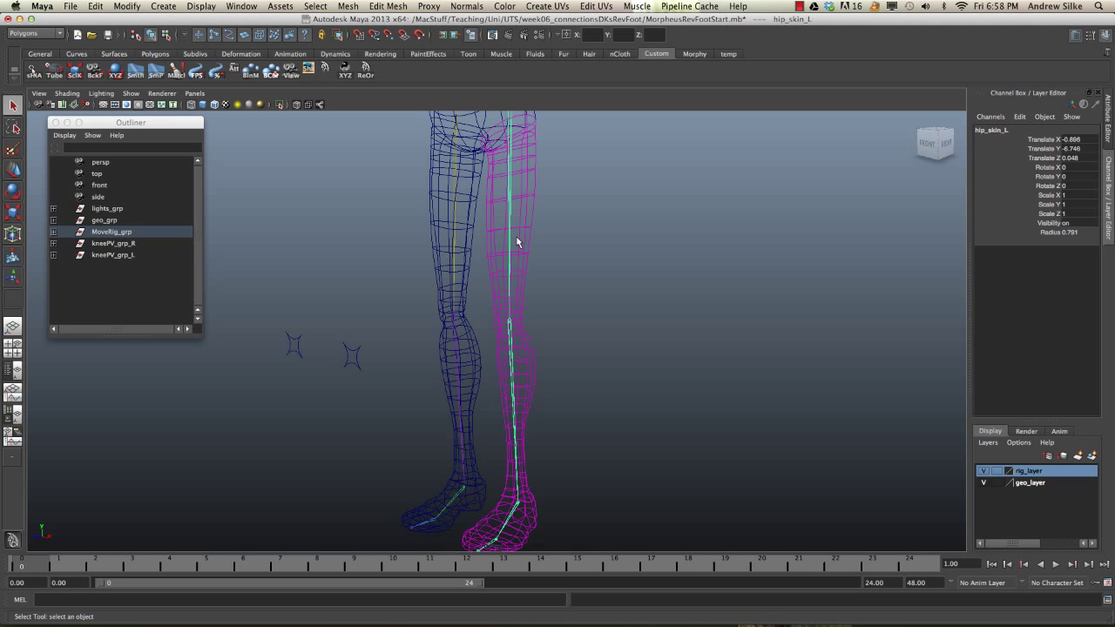
{"action": "left_click_drag", "start_coordinate": [512, 320], "coordinate": [513, 342], "text": "alt"}
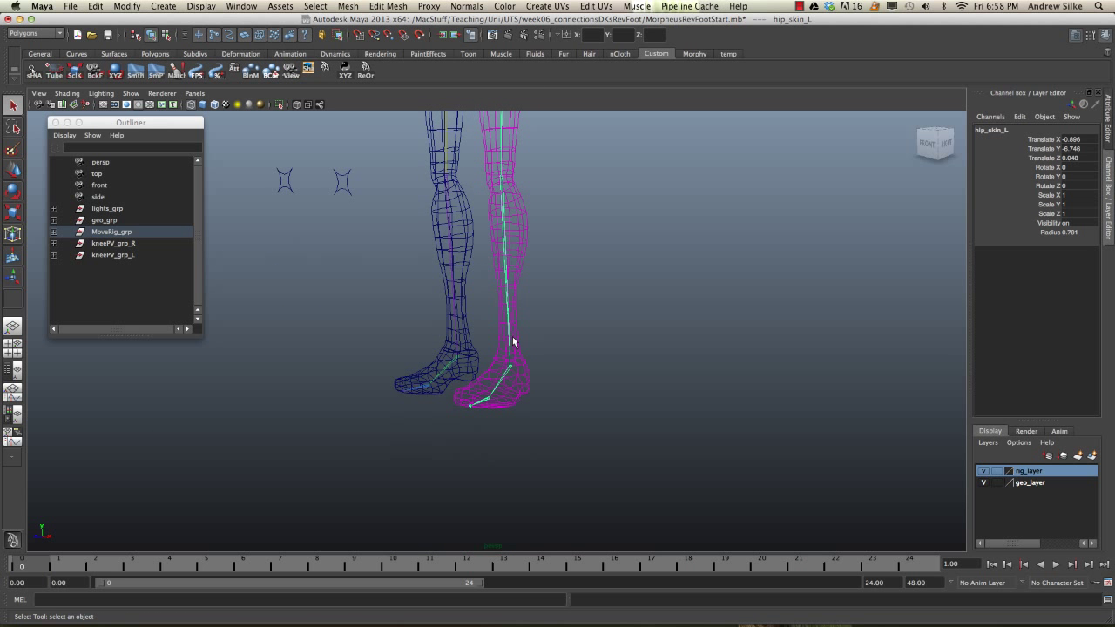
Step: Inspect the left foot's ankle, ball and toe joints one by one
{"action": "left_click", "coordinate": [509, 375]}
{"action": "middle_click_drag", "start_coordinate": [510, 375], "coordinate": [499, 315], "text": "alt"}
{"action": "right_click_drag", "start_coordinate": [499, 315], "coordinate": [752, 368], "text": "alt"}
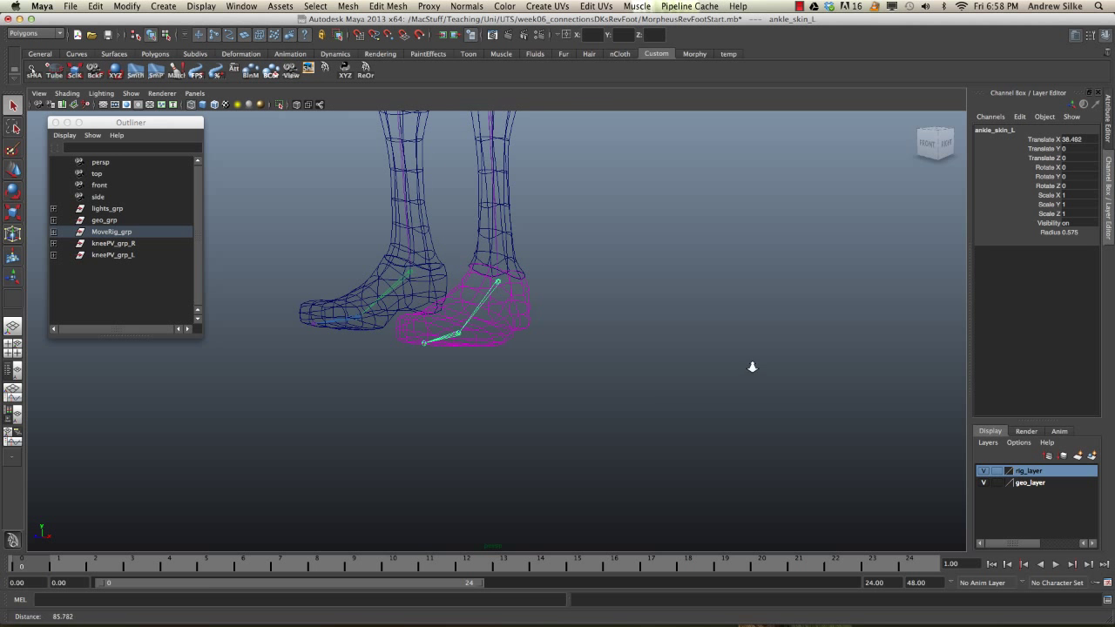
{"action": "left_click", "coordinate": [440, 339]}
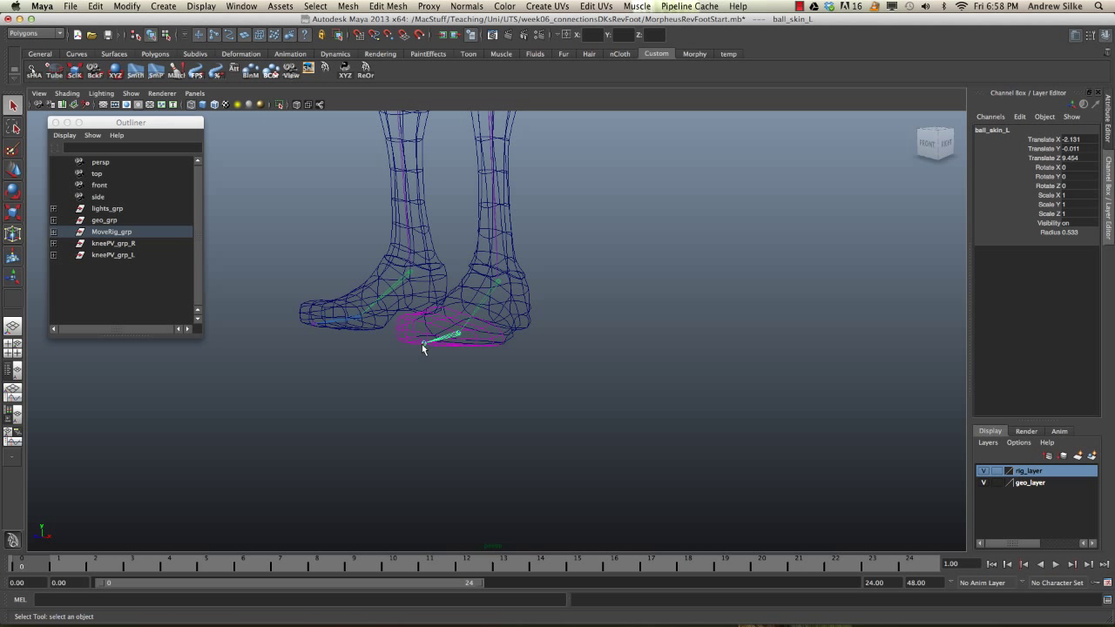
{"action": "left_click", "coordinate": [423, 345]}
{"action": "left_click_drag", "start_coordinate": [422, 345], "coordinate": [510, 348], "text": "alt"}
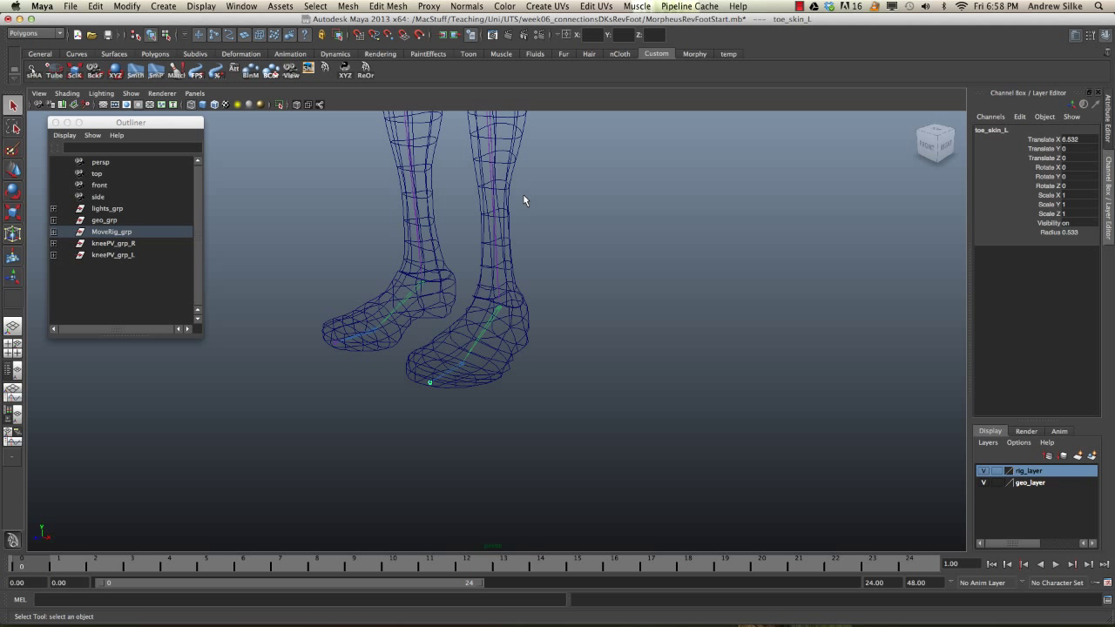
Step: Compare the left foot geometry with the ankle joint inside it in shaded and wireframe display
{"action": "left_click", "coordinate": [492, 337]}
{"action": "key", "text": "5"}
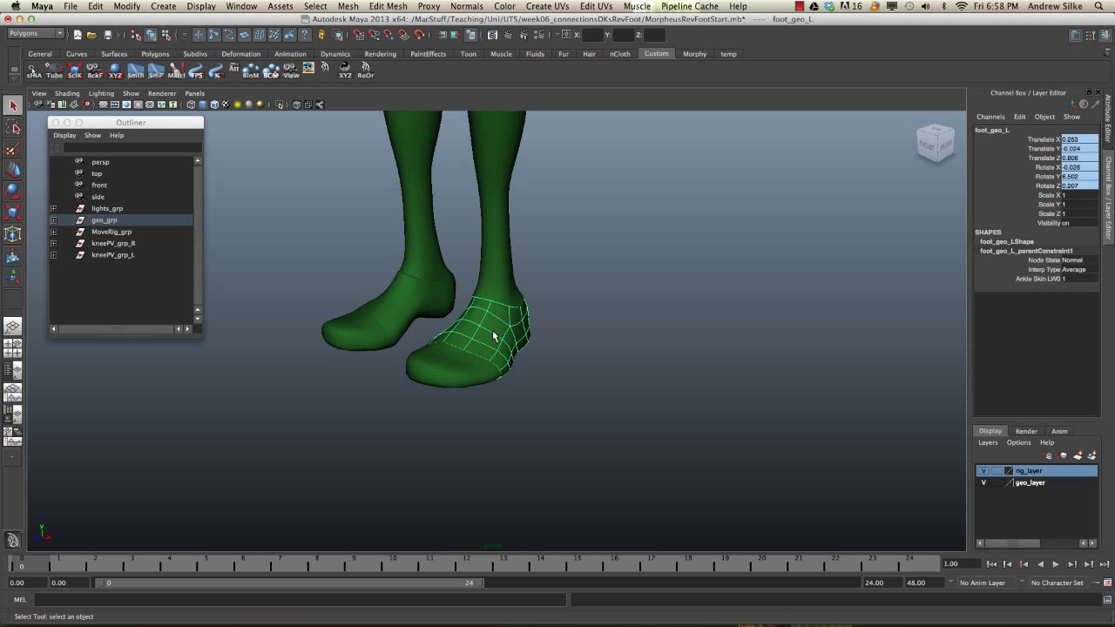
{"action": "key", "text": "4"}
{"action": "left_click", "coordinate": [488, 326]}
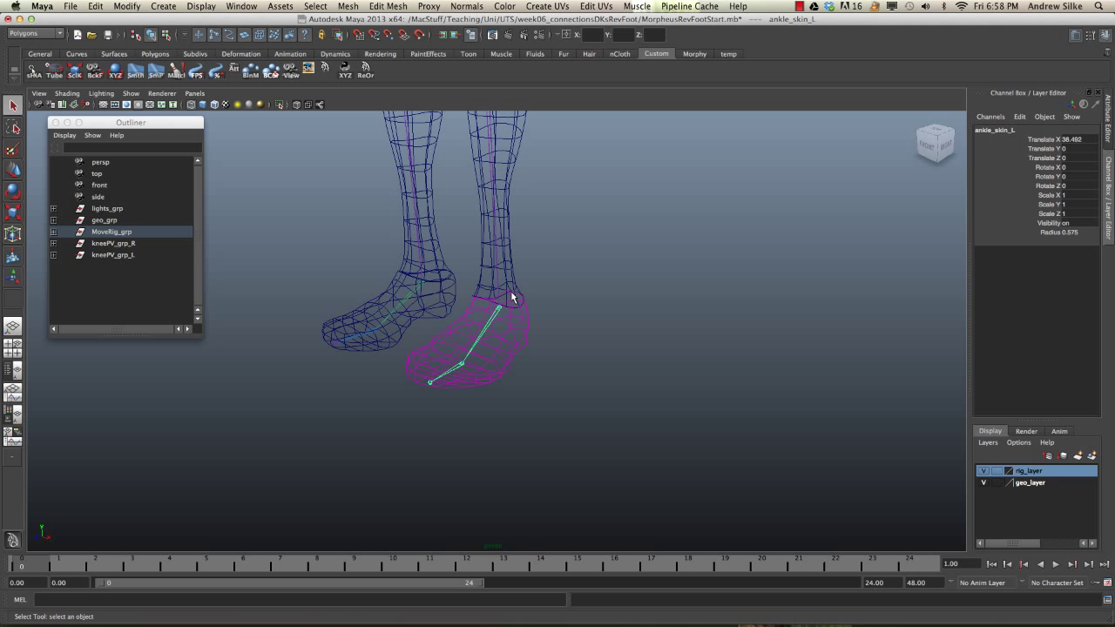
{"action": "middle_click_drag", "start_coordinate": [594, 271], "coordinate": [639, 266], "text": "alt"}
{"action": "left_click", "coordinate": [661, 273]}
{"action": "left_click_drag", "start_coordinate": [661, 273], "coordinate": [626, 281], "text": "alt"}
{"action": "middle_click_drag", "start_coordinate": [557, 287], "coordinate": [537, 251], "text": "alt"}
{"action": "right_click_drag", "start_coordinate": [537, 251], "coordinate": [686, 291], "text": "alt"}
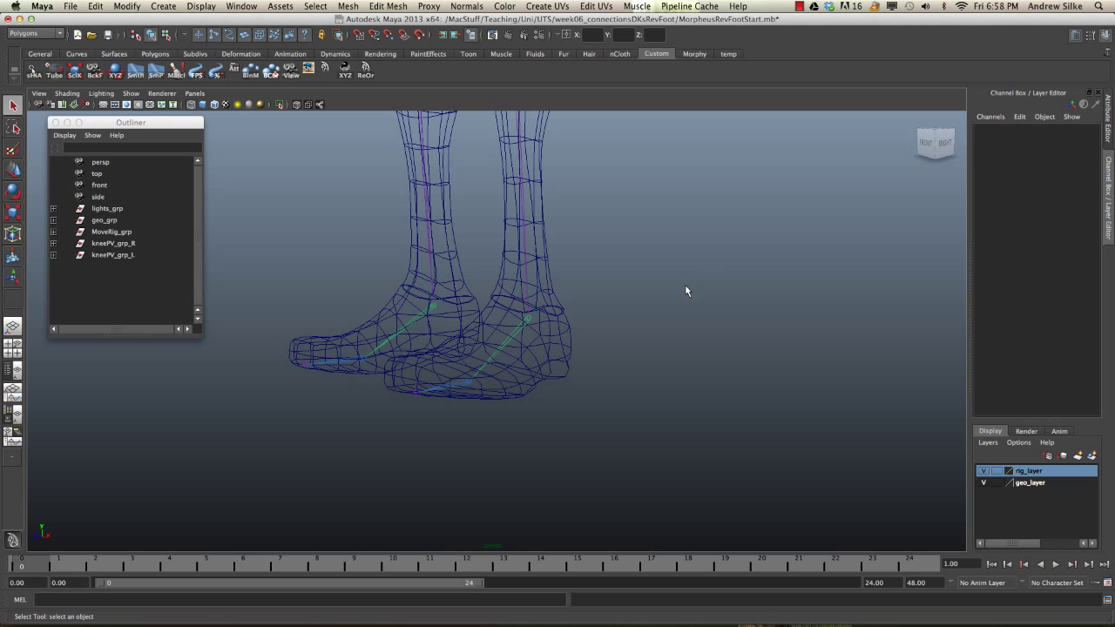
Step: Duplicate the left foot's joint chain from ankle_skin_L down using Duplicate Special
{"action": "left_click_drag", "start_coordinate": [514, 349], "coordinate": [518, 352]}
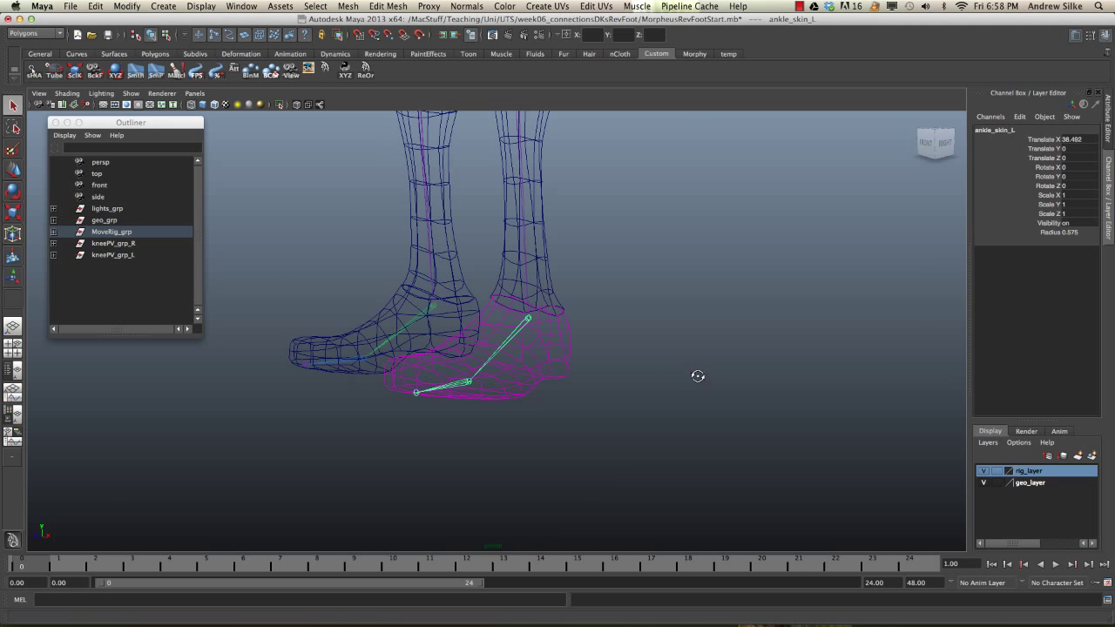
{"action": "left_click_drag", "start_coordinate": [697, 375], "coordinate": [693, 375], "text": "alt"}
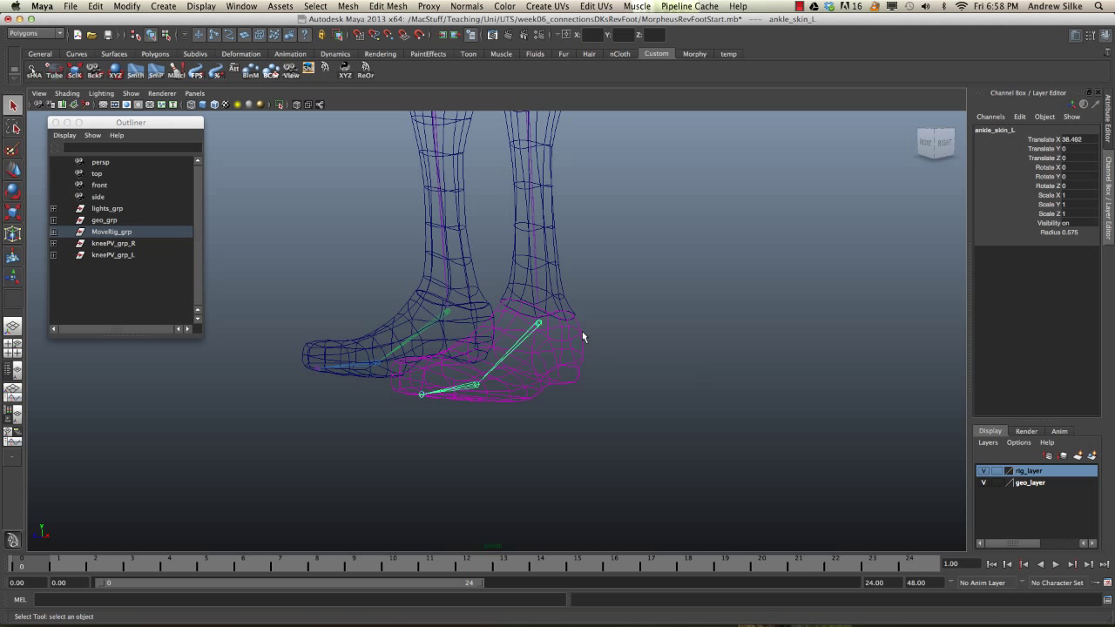
{"action": "left_click_drag", "start_coordinate": [582, 331], "coordinate": [641, 300], "text": "alt"}
{"action": "key", "text": "space"}
{"action": "left_click", "coordinate": [488, 239]}
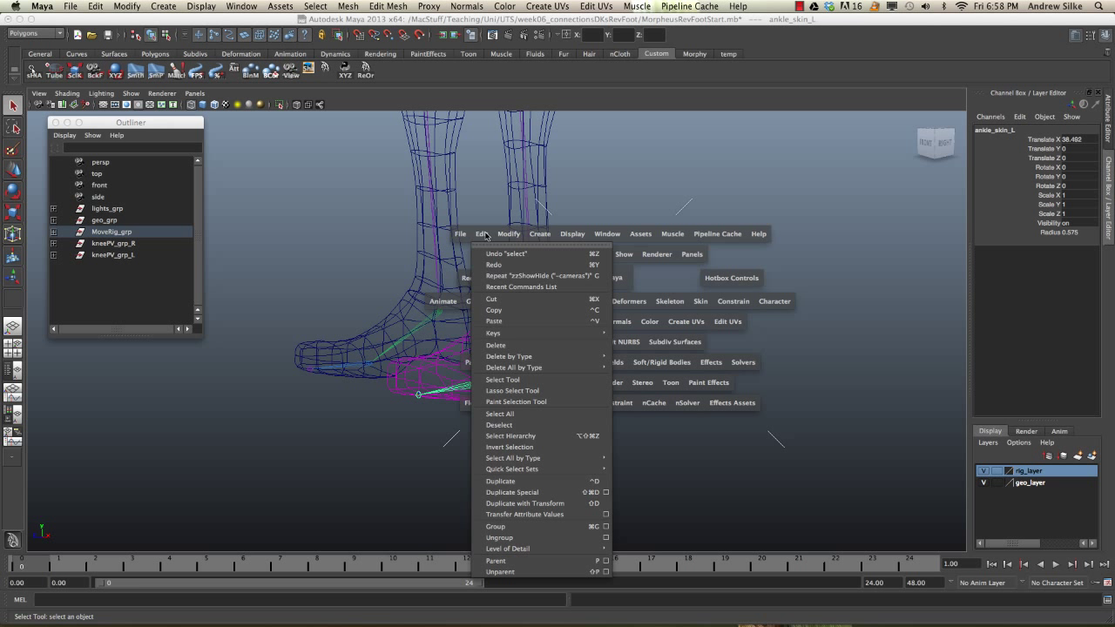
{"action": "left_click", "coordinate": [529, 492]}
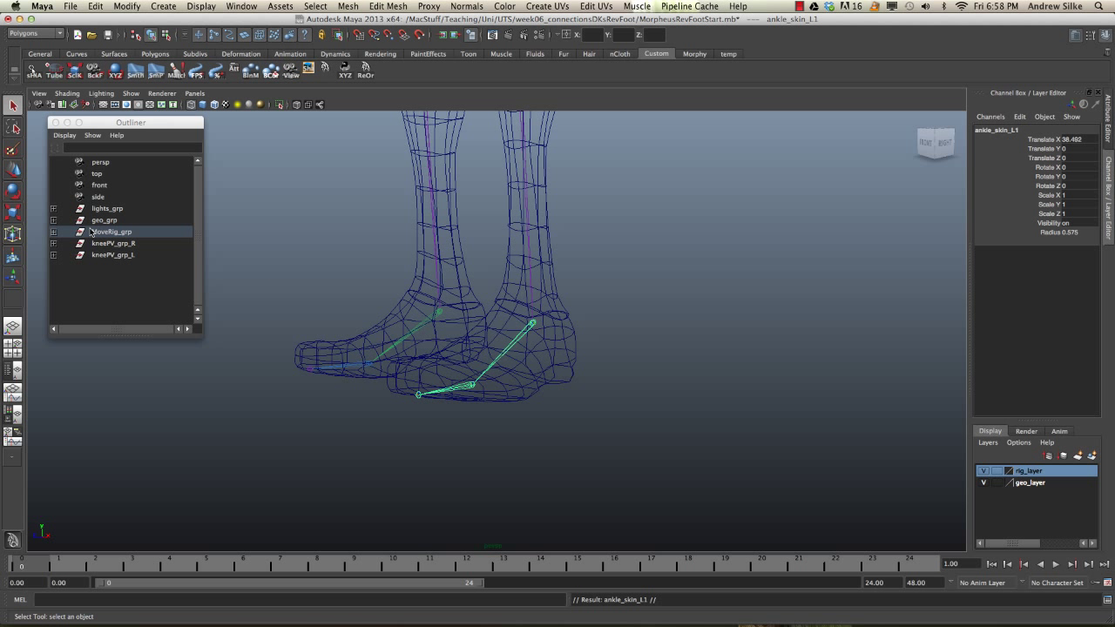
Step: Reveal the duplicated ankle joint in an enlarged Outliner, unparent it to the world level, and collapse the MoveRig_grp hierarchy
{"action": "key", "text": "f"}
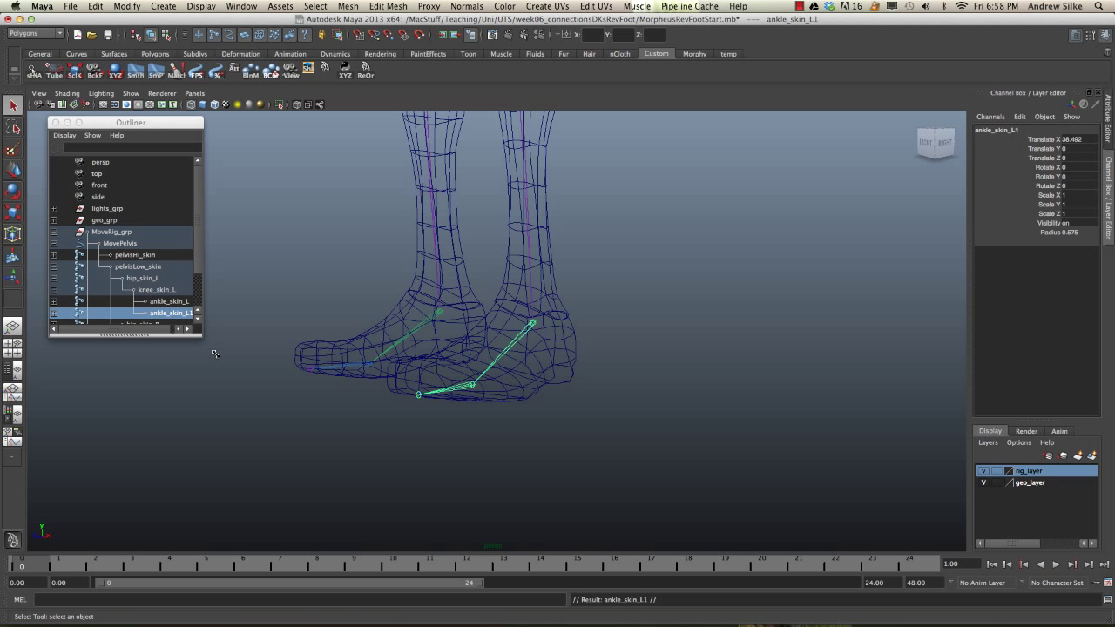
{"action": "left_click_drag", "start_coordinate": [215, 353], "coordinate": [289, 434]}
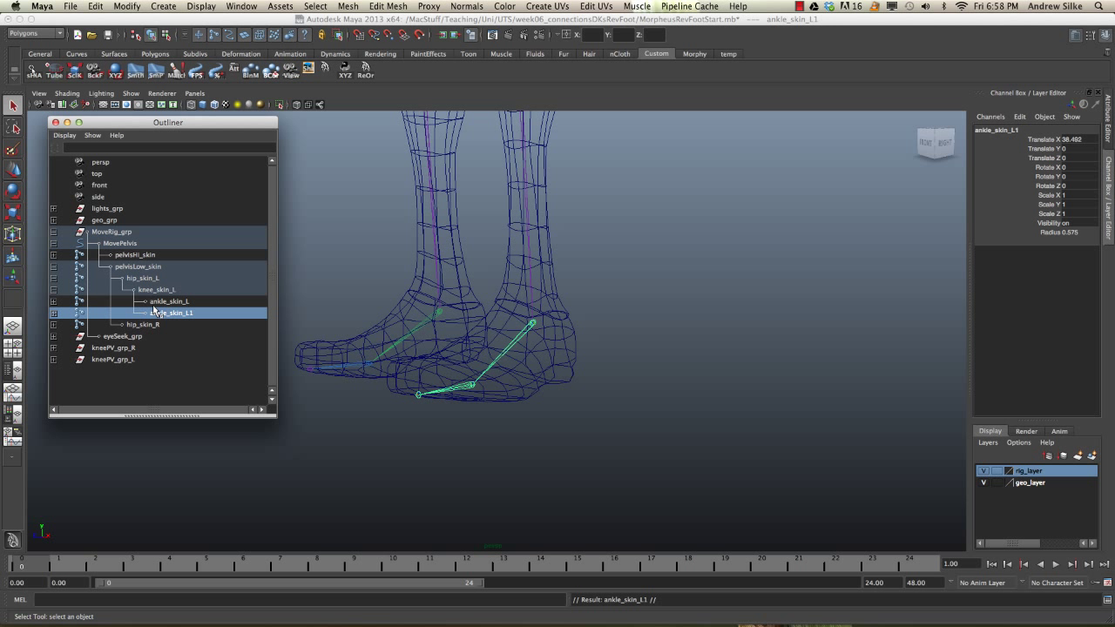
{"action": "key", "text": "shift+p"}
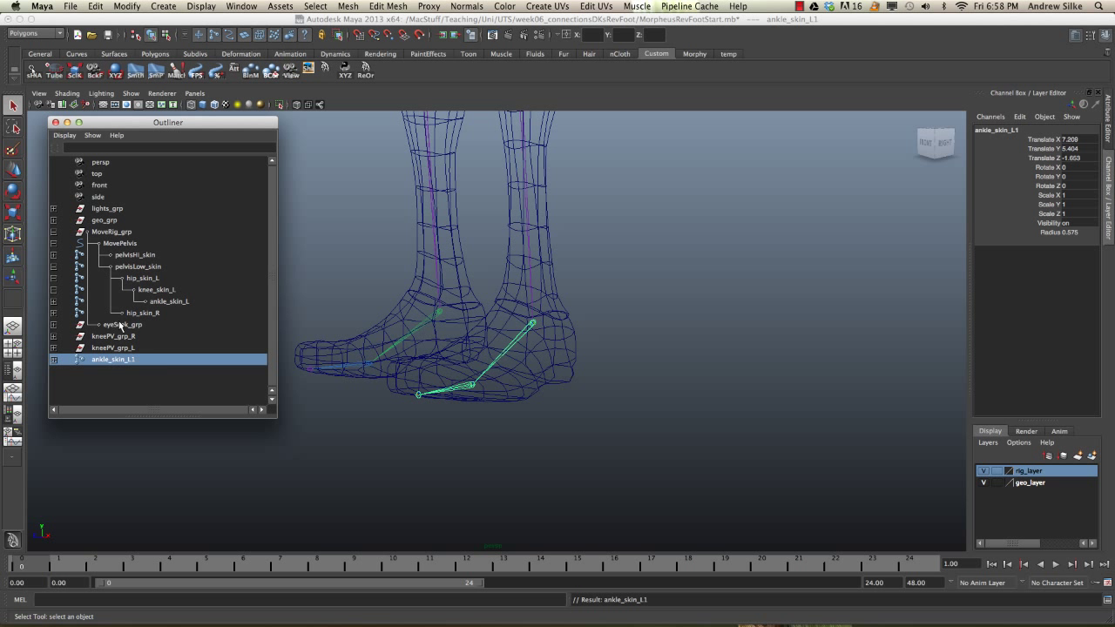
{"action": "left_click", "coordinate": [54, 232]}
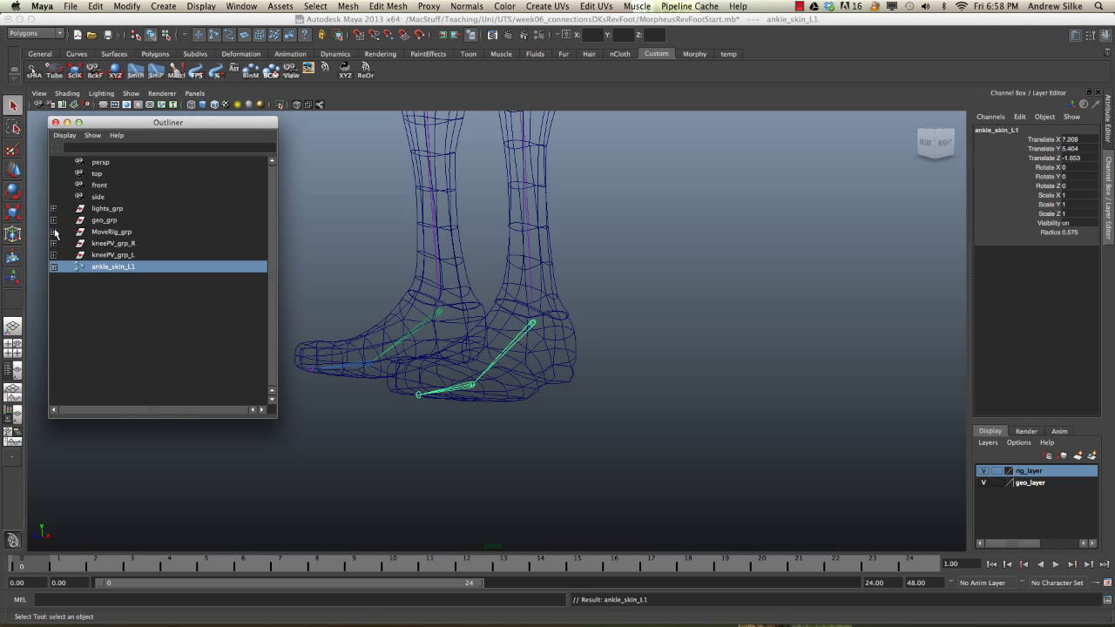
Step: Hide rig_layer and geo_layer to isolate the duplicated foot joints
{"action": "left_click_drag", "start_coordinate": [658, 357], "coordinate": [644, 356], "text": "alt"}
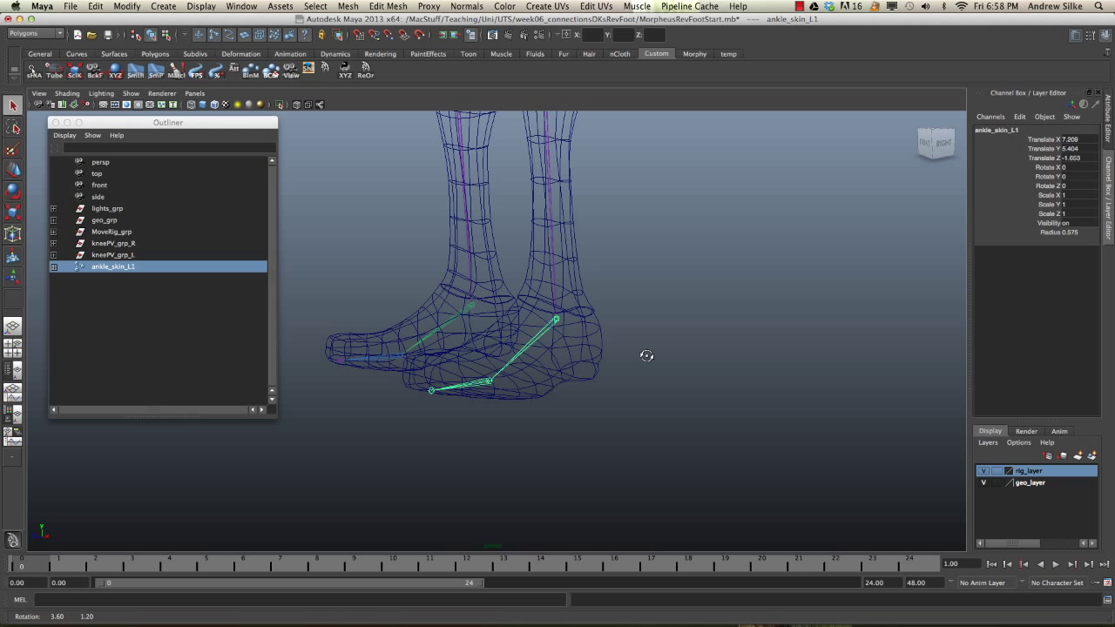
{"action": "left_click", "coordinate": [983, 471]}
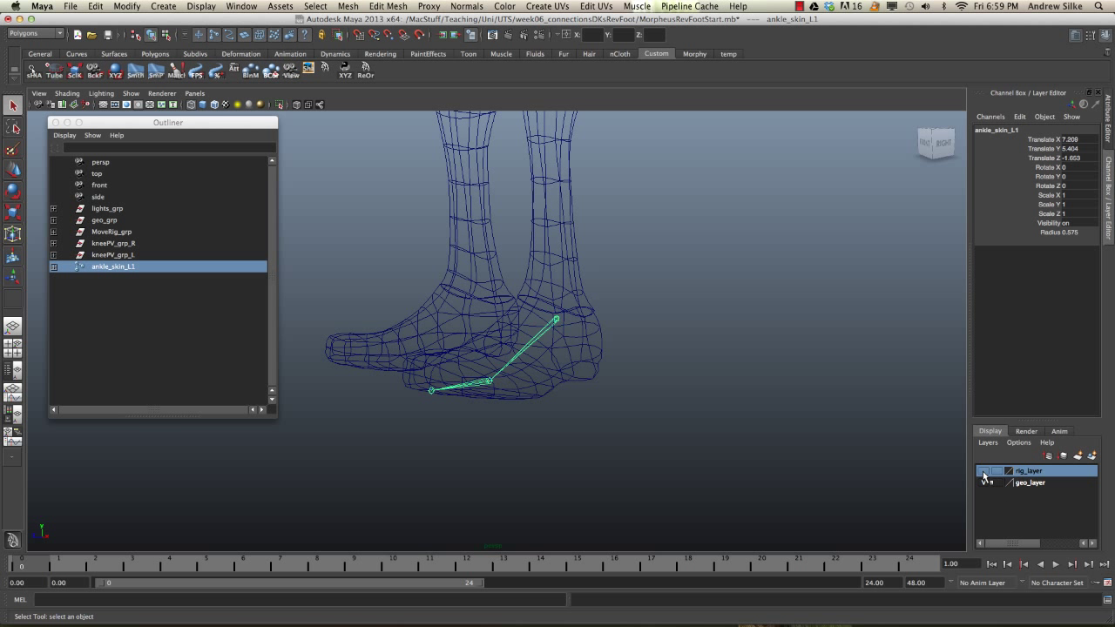
{"action": "left_click", "coordinate": [983, 472]}
{"action": "left_click", "coordinate": [983, 472]}
{"action": "left_click", "coordinate": [983, 472]}
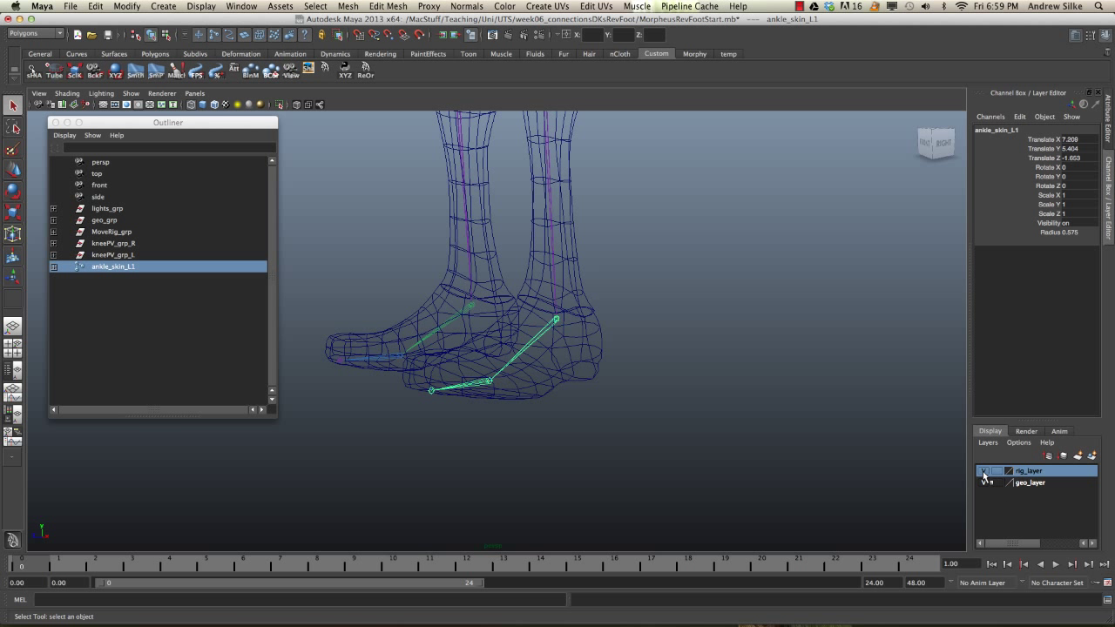
{"action": "left_click", "coordinate": [984, 472]}
{"action": "left_click", "coordinate": [983, 471]}
{"action": "left_click", "coordinate": [983, 482]}
{"action": "left_click", "coordinate": [983, 482]}
{"action": "left_click", "coordinate": [983, 483]}
{"action": "left_click", "coordinate": [983, 471]}
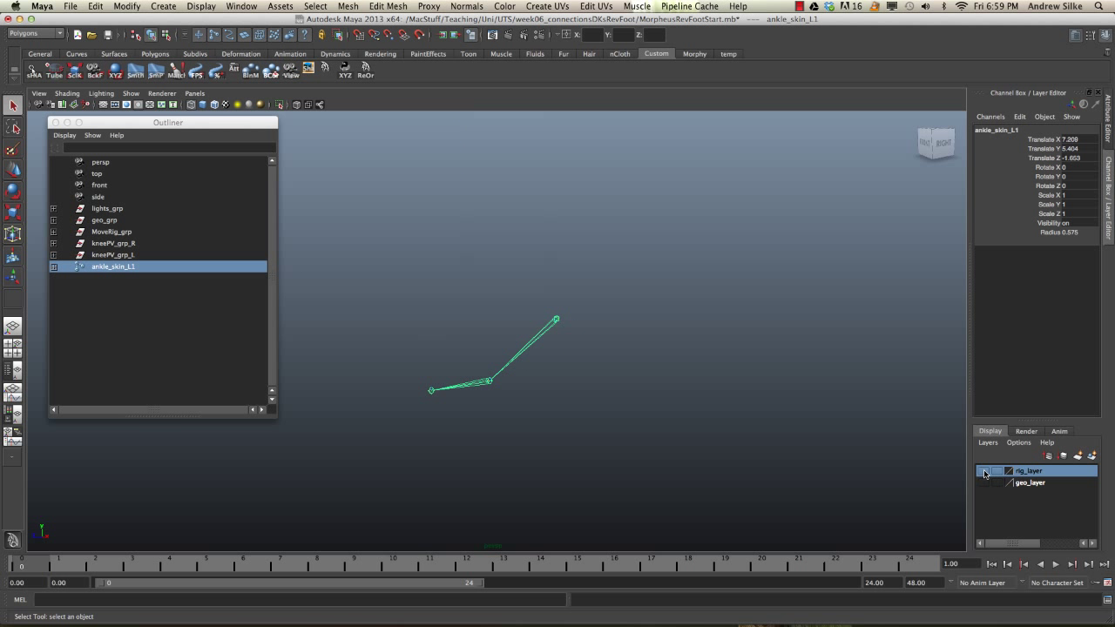
Step: Examine the isolated foot joint chain and identify the two knee pole vector groups that remain in view
{"action": "left_click", "coordinate": [681, 353]}
{"action": "left_click", "coordinate": [526, 348]}
{"action": "left_click", "coordinate": [420, 334]}
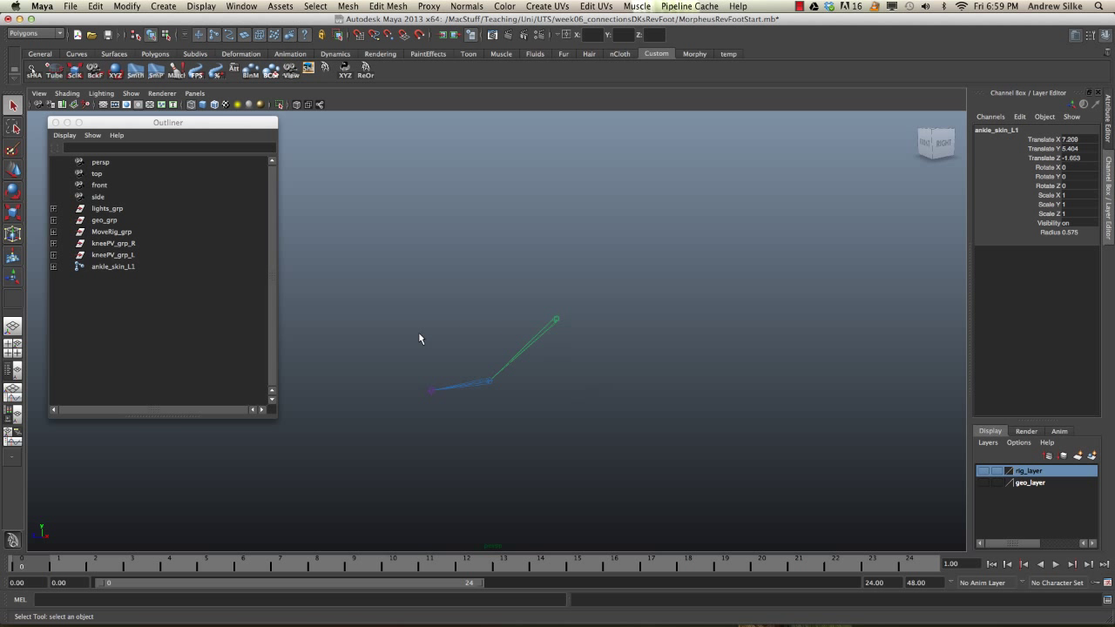
{"action": "left_click", "coordinate": [110, 267]}
{"action": "middle_click_drag", "start_coordinate": [638, 303], "coordinate": [795, 378], "text": "alt"}
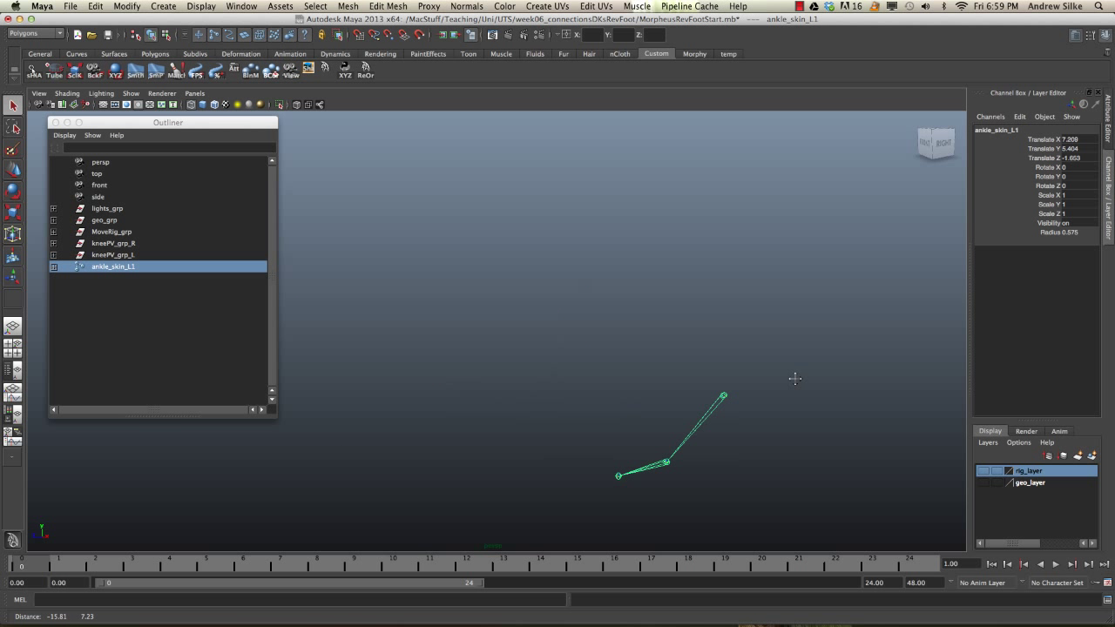
{"action": "right_click_drag", "start_coordinate": [795, 378], "coordinate": [336, 299], "text": "alt"}
{"action": "middle_click_drag", "start_coordinate": [337, 299], "coordinate": [441, 333], "text": "alt"}
{"action": "left_click_drag", "start_coordinate": [513, 300], "coordinate": [416, 244]}
{"action": "middle_click_drag", "start_coordinate": [533, 299], "coordinate": [505, 255], "text": "alt"}
{"action": "left_click", "coordinate": [150, 244]}
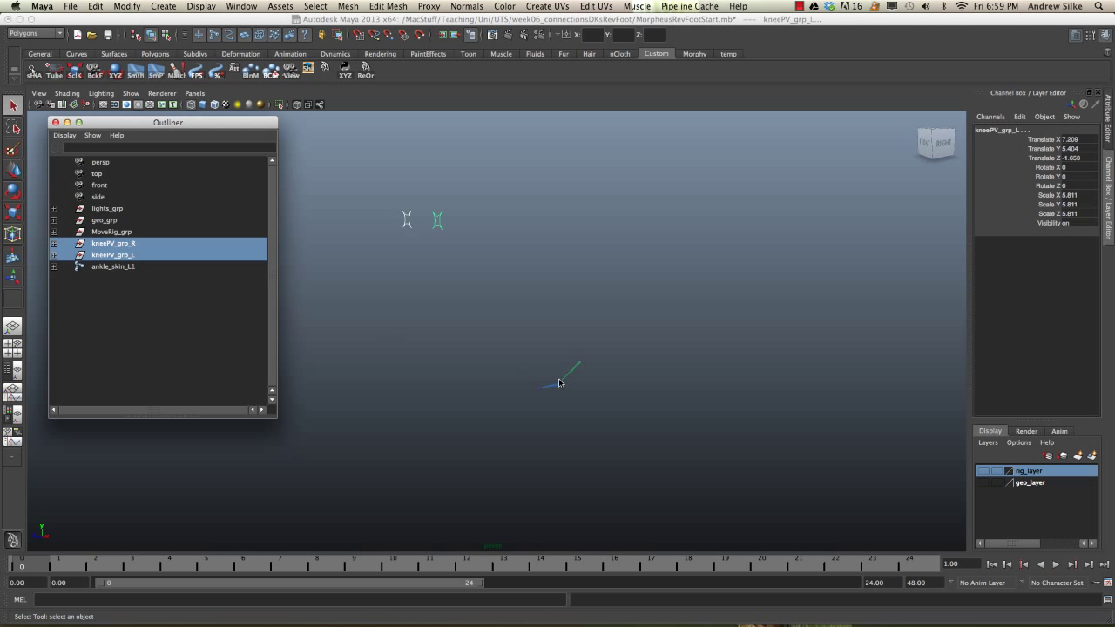
{"action": "middle_click_drag", "start_coordinate": [560, 380], "coordinate": [563, 302], "text": "alt"}
{"action": "left_click", "coordinate": [448, 200]}
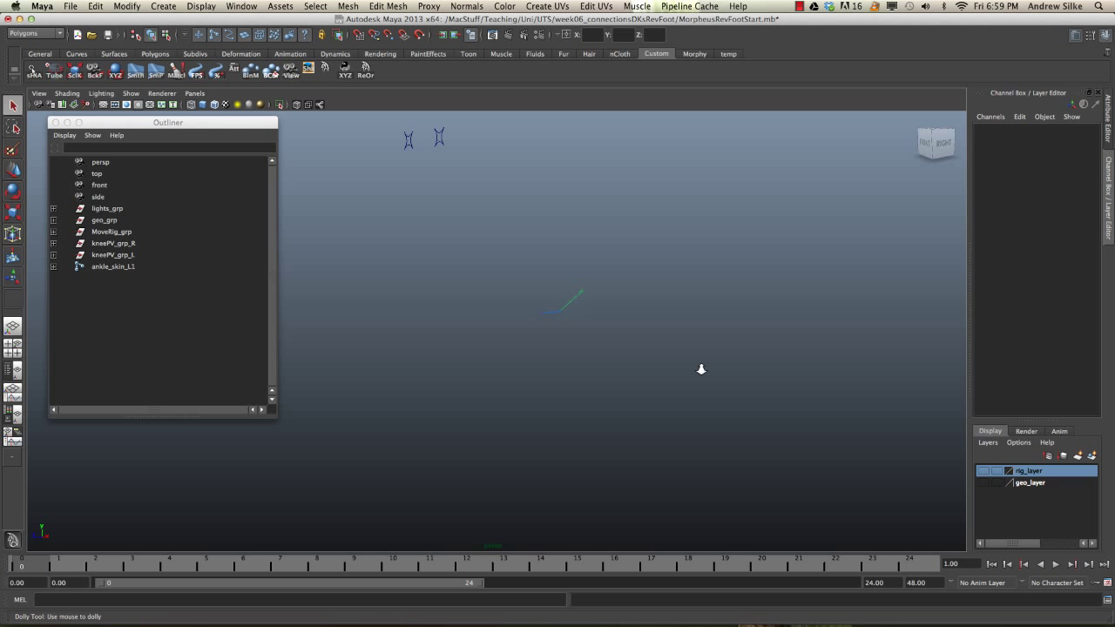
Step: Select the duplicated left foot joint chain from its ankle joint in a close view
{"action": "right_click_drag", "start_coordinate": [699, 368], "coordinate": [729, 416], "text": "alt"}
{"action": "middle_click_drag", "start_coordinate": [729, 415], "coordinate": [667, 462], "text": "alt"}
{"action": "right_click_drag", "start_coordinate": [667, 462], "coordinate": [702, 408], "text": "alt"}
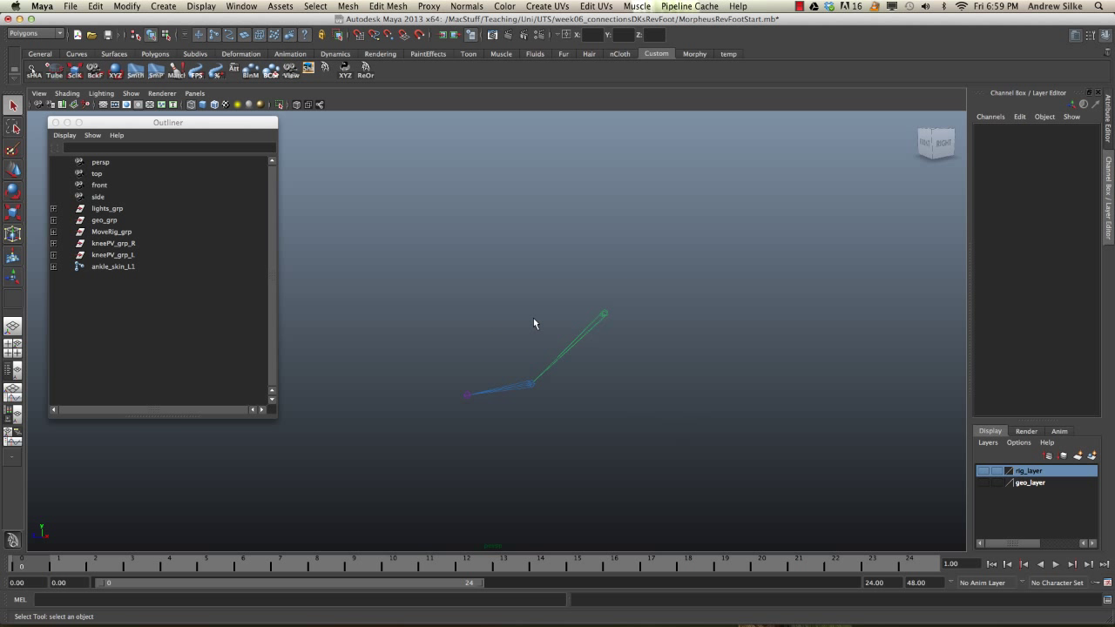
{"action": "left_click_drag", "start_coordinate": [533, 318], "coordinate": [616, 397]}
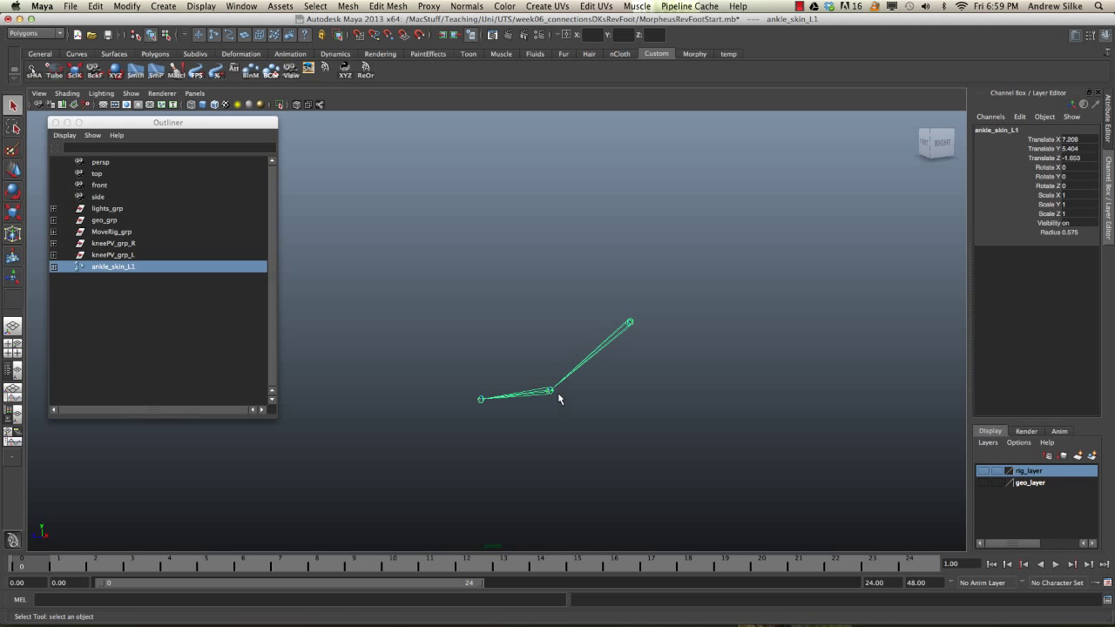
Step: Unparent the toe joint and the ball joint of the duplicated foot chain to the world level
{"action": "middle_click_drag", "start_coordinate": [585, 397], "coordinate": [522, 345], "text": "alt"}
{"action": "right_click_drag", "start_coordinate": [572, 358], "coordinate": [888, 411], "text": "alt"}
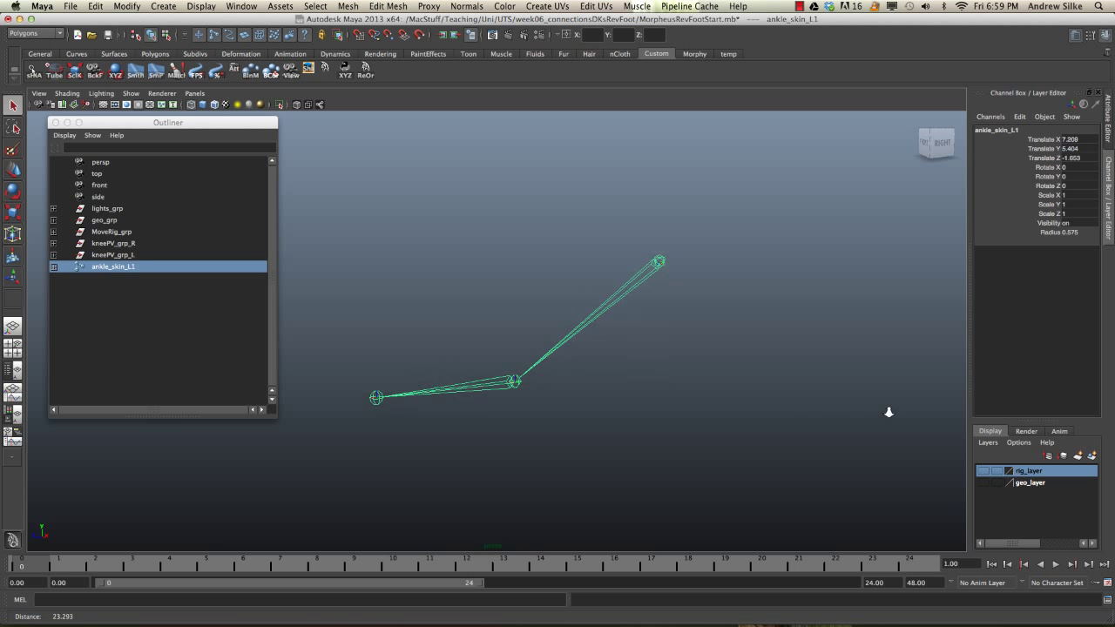
{"action": "left_click", "coordinate": [696, 391]}
{"action": "middle_click_drag", "start_coordinate": [629, 409], "coordinate": [633, 410], "text": "alt"}
{"action": "left_click", "coordinate": [371, 402]}
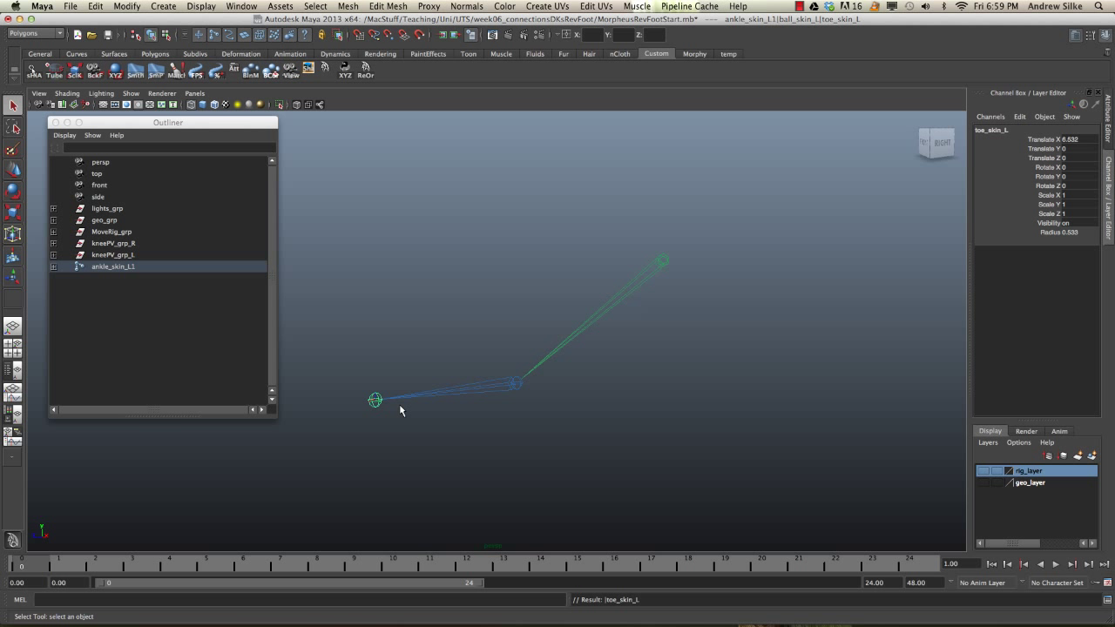
{"action": "key", "text": "shift+p"}
{"action": "left_click", "coordinate": [517, 384]}
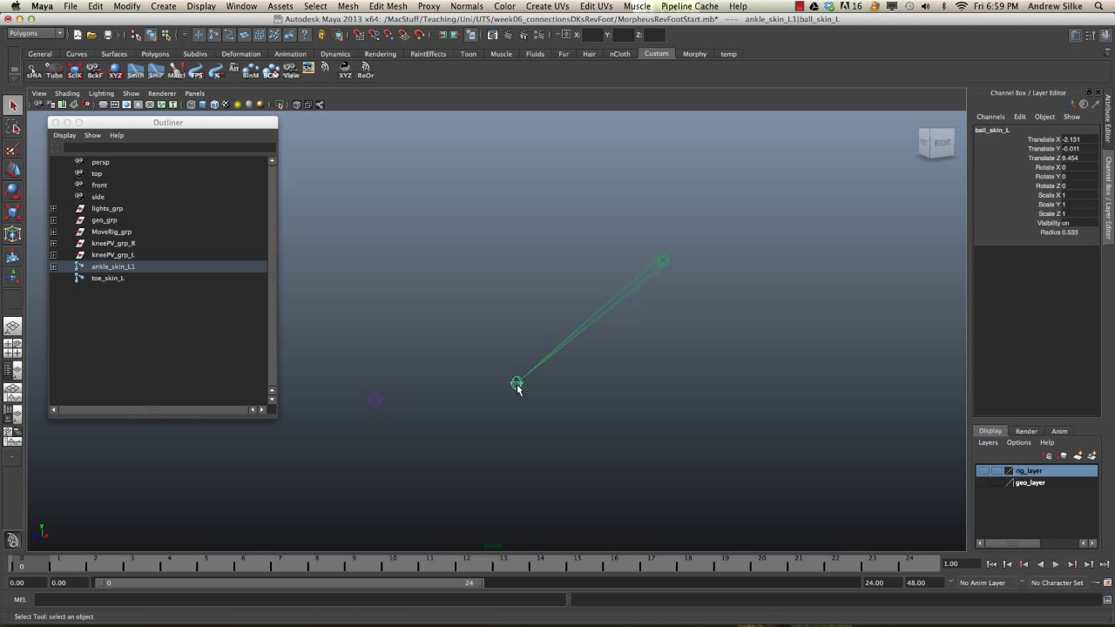
{"action": "key", "text": "shift+p"}
Step: Examine the separated ankle, toe and ball joints one by one and check their names
{"action": "left_click", "coordinate": [131, 269]}
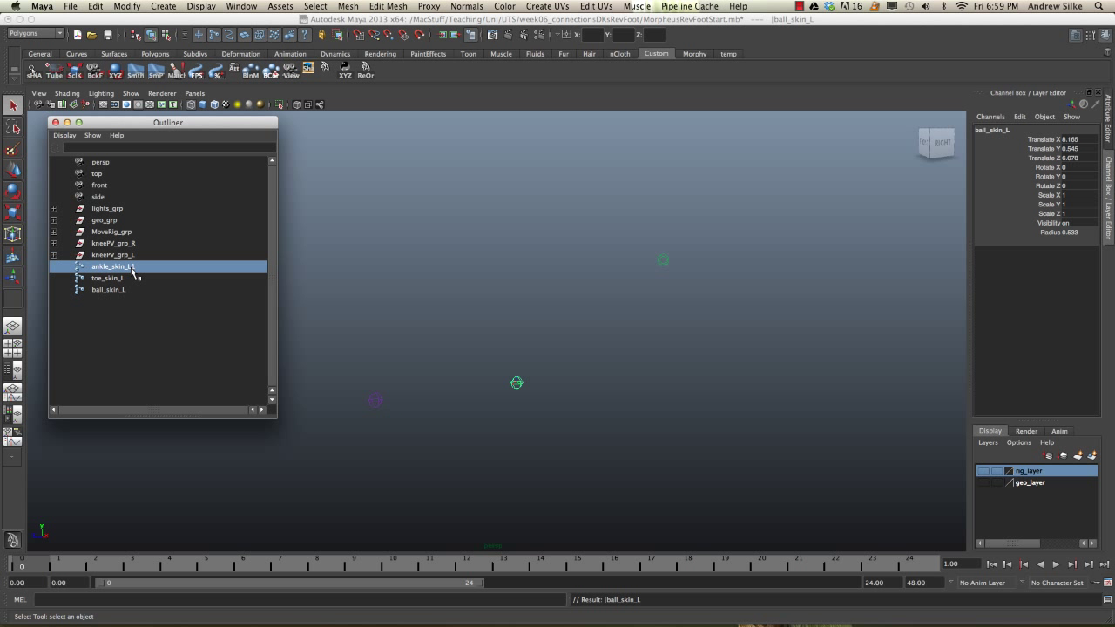
{"action": "left_click", "coordinate": [130, 278]}
{"action": "left_click", "coordinate": [131, 291]}
{"action": "left_click", "coordinate": [127, 280]}
{"action": "left_click", "coordinate": [131, 268]}
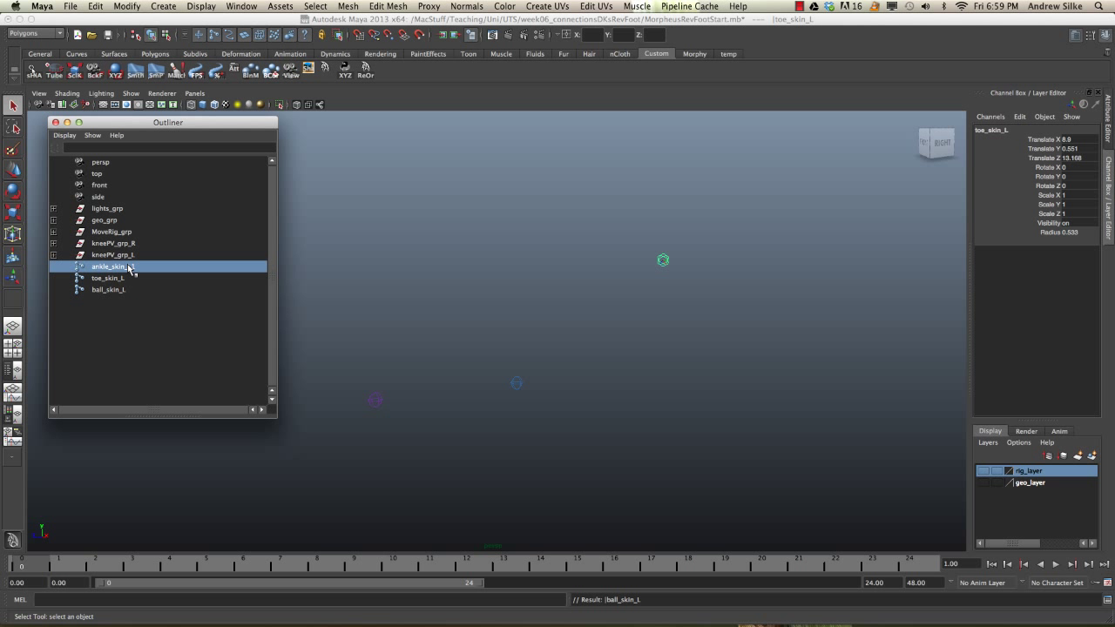
{"action": "left_click", "coordinate": [131, 279]}
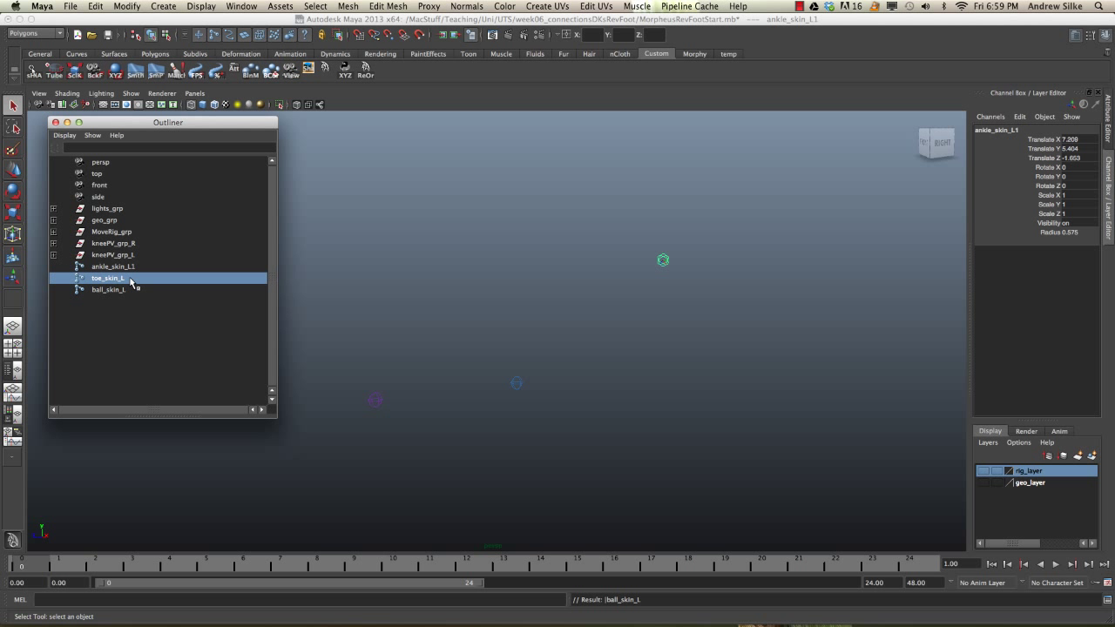
{"action": "left_click", "coordinate": [130, 290]}
{"action": "left_click", "coordinate": [129, 279]}
{"action": "left_click", "coordinate": [128, 268]}
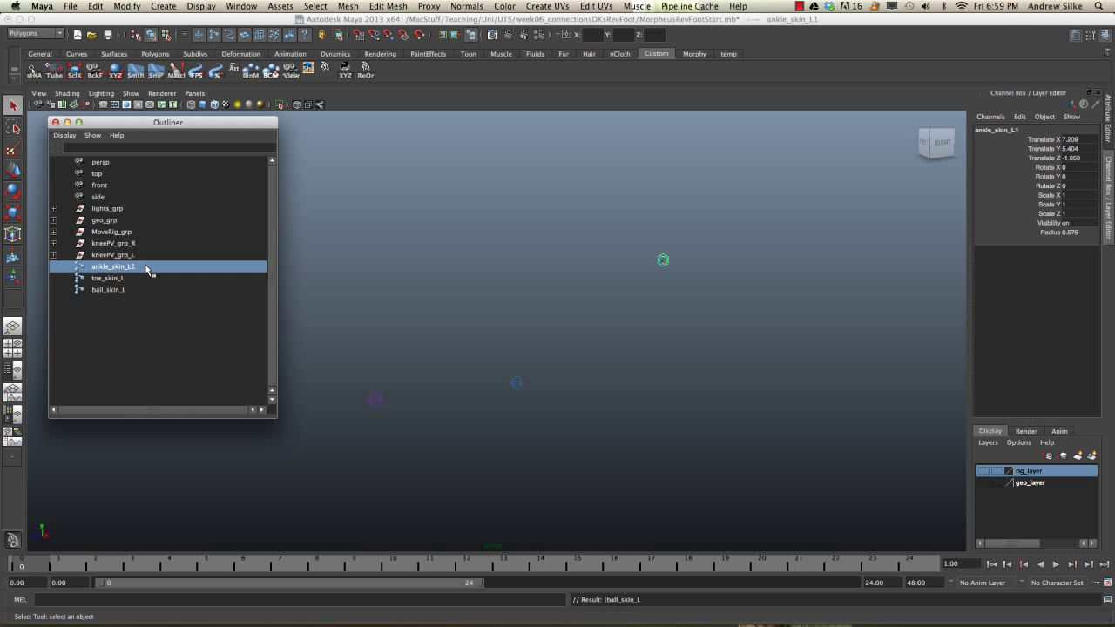
Step: Rename the separated ankle joint as ankle_RF_L
{"action": "double_click", "coordinate": [151, 269]}
{"action": "key", "text": "BackSpace"}
{"action": "key", "text": "Return"}
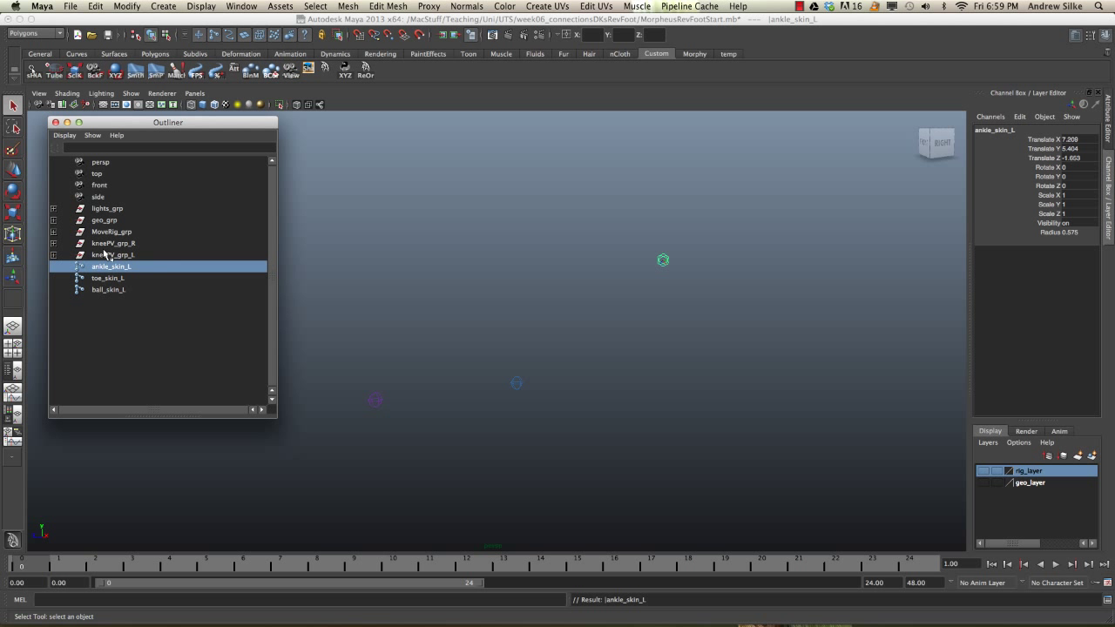
{"action": "double_click", "coordinate": [124, 269]}
{"action": "left_click", "coordinate": [121, 266]}
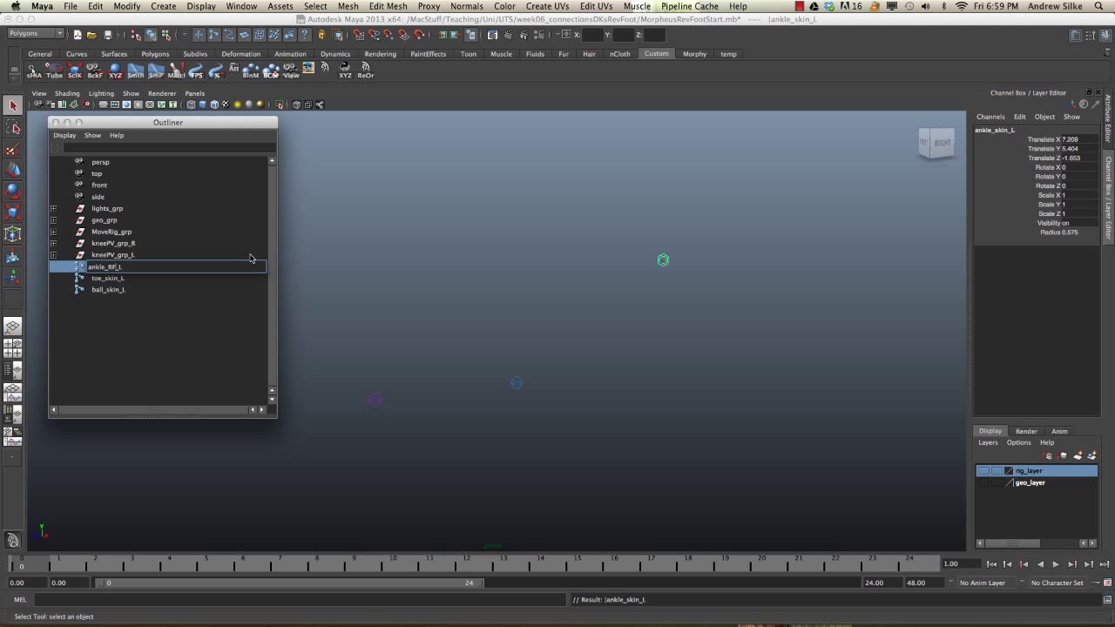
{"action": "type", "text": "ankle_RF_L"}
{"action": "key", "text": "Return"}
Step: Rename the separated toe joint as toe_RF_L and the ball joint as ball_RF_L
{"action": "double_click", "coordinate": [116, 278]}
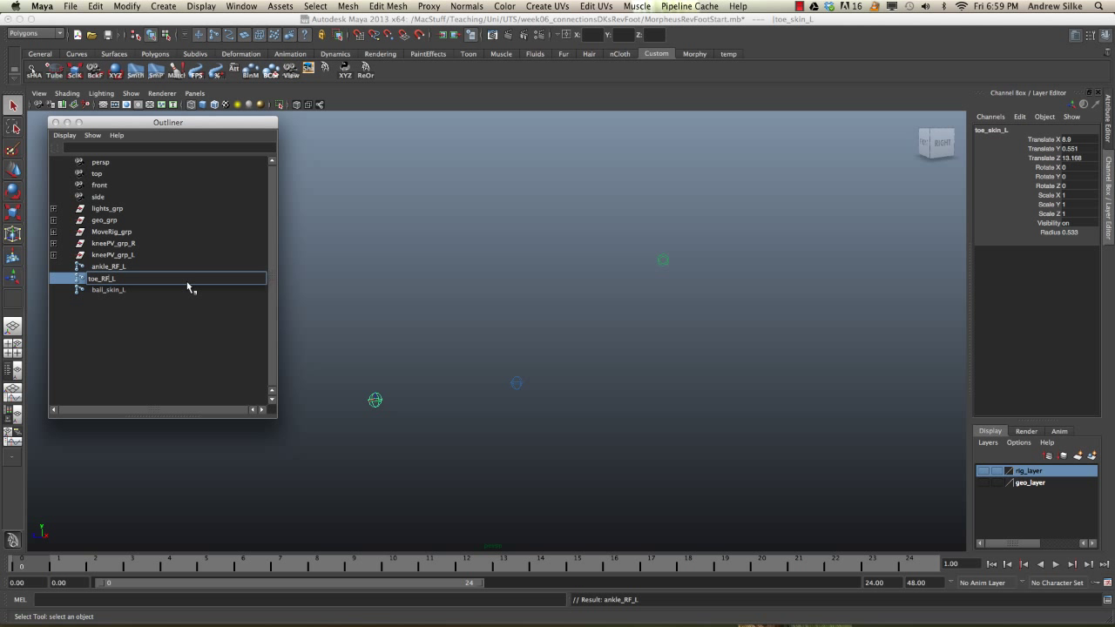
{"action": "key", "text": "Return"}
{"action": "double_click", "coordinate": [104, 290]}
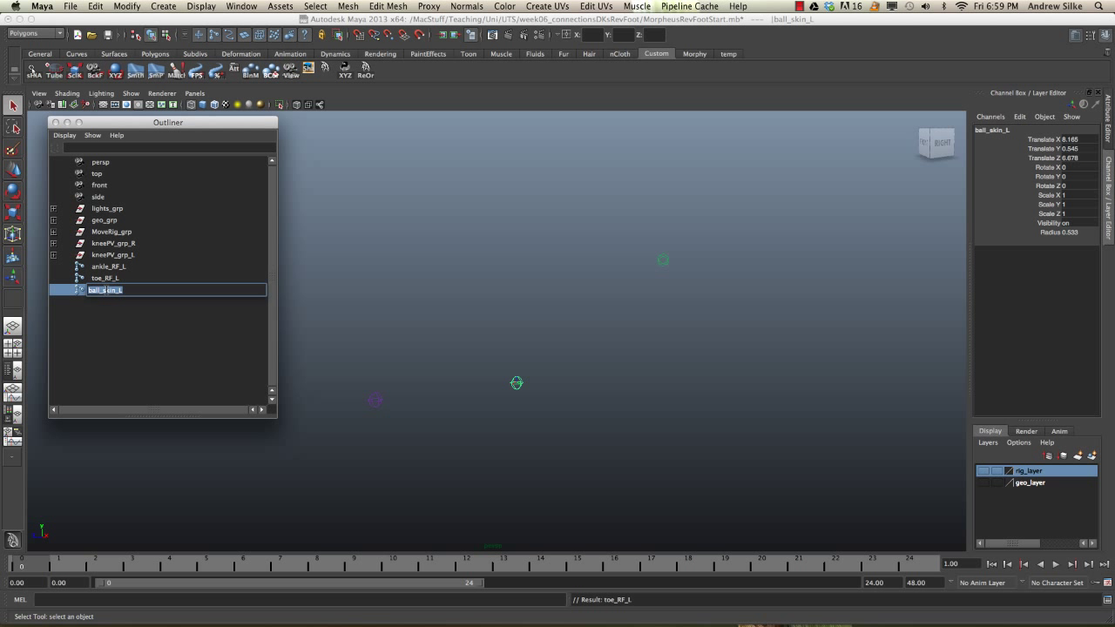
{"action": "left_click", "coordinate": [117, 290]}
{"action": "type", "text": "RF"}
{"action": "key", "text": "Return"}
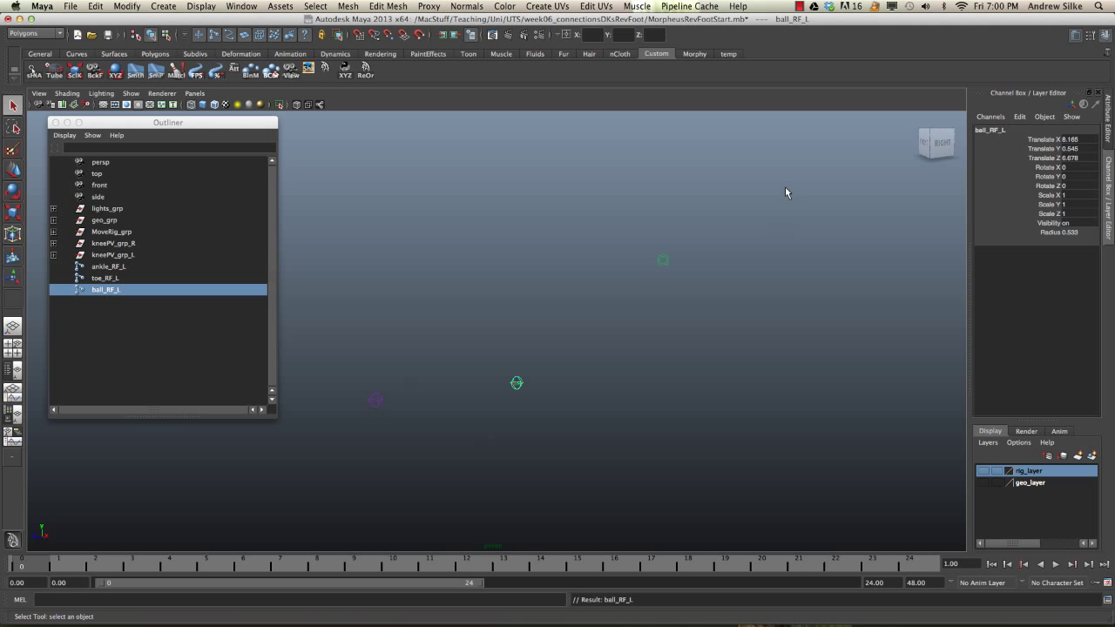
Step: Duplicate the toe_RF_L joint
{"action": "left_click_drag", "start_coordinate": [514, 363], "coordinate": [524, 363], "text": "alt"}
{"action": "middle_click_drag", "start_coordinate": [530, 309], "coordinate": [520, 292], "text": "alt"}
{"action": "left_click_drag", "start_coordinate": [349, 339], "coordinate": [427, 433]}
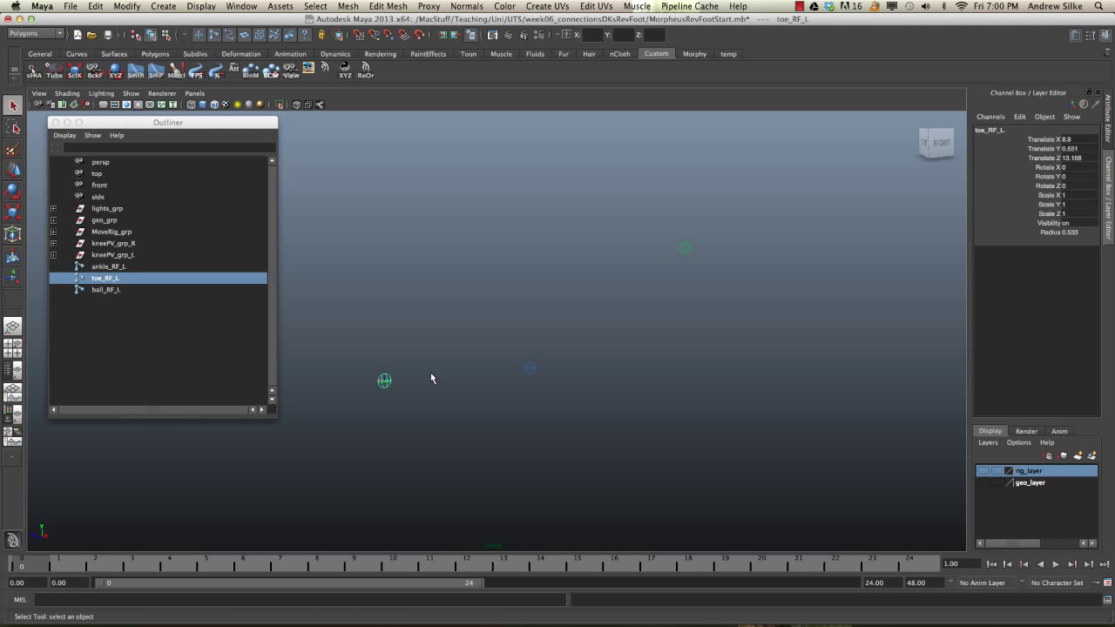
{"action": "left_click", "coordinate": [359, 353]}
{"action": "left_click_drag", "start_coordinate": [456, 327], "coordinate": [581, 417]}
{"action": "left_click_drag", "start_coordinate": [345, 331], "coordinate": [440, 409]}
{"action": "key", "text": "super+d"}
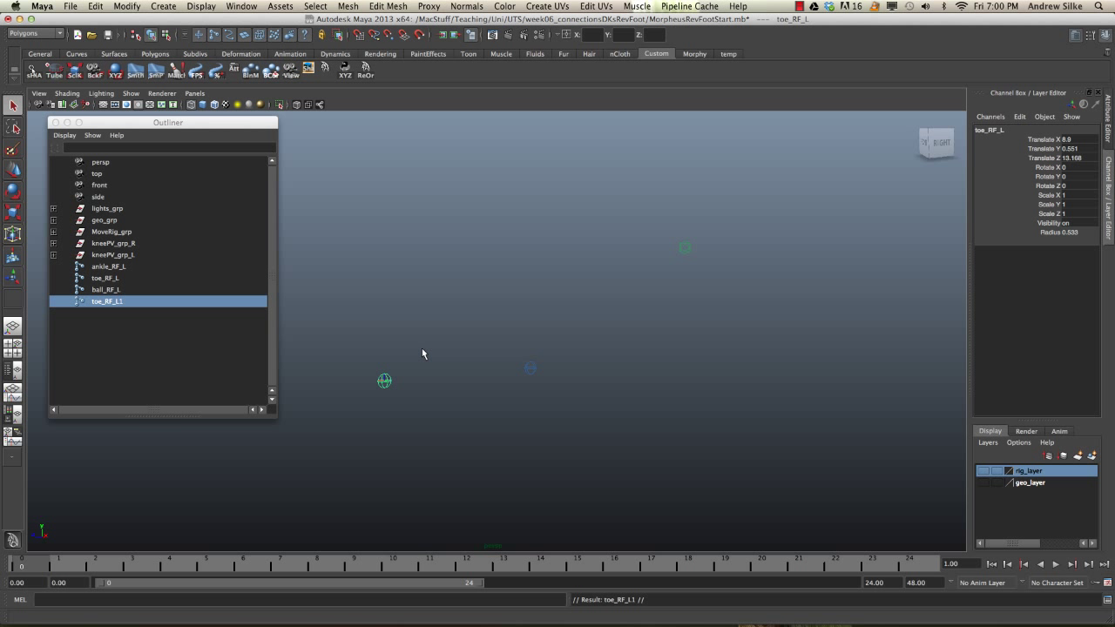
Step: Move the duplicated toe joint back behind the ankle, to about X 7.12, Y 0.54, Z -2.56
{"action": "left_click_drag", "start_coordinate": [430, 358], "coordinate": [440, 346], "text": "alt"}
{"action": "middle_click_drag", "start_coordinate": [447, 290], "coordinate": [673, 364], "text": "alt"}
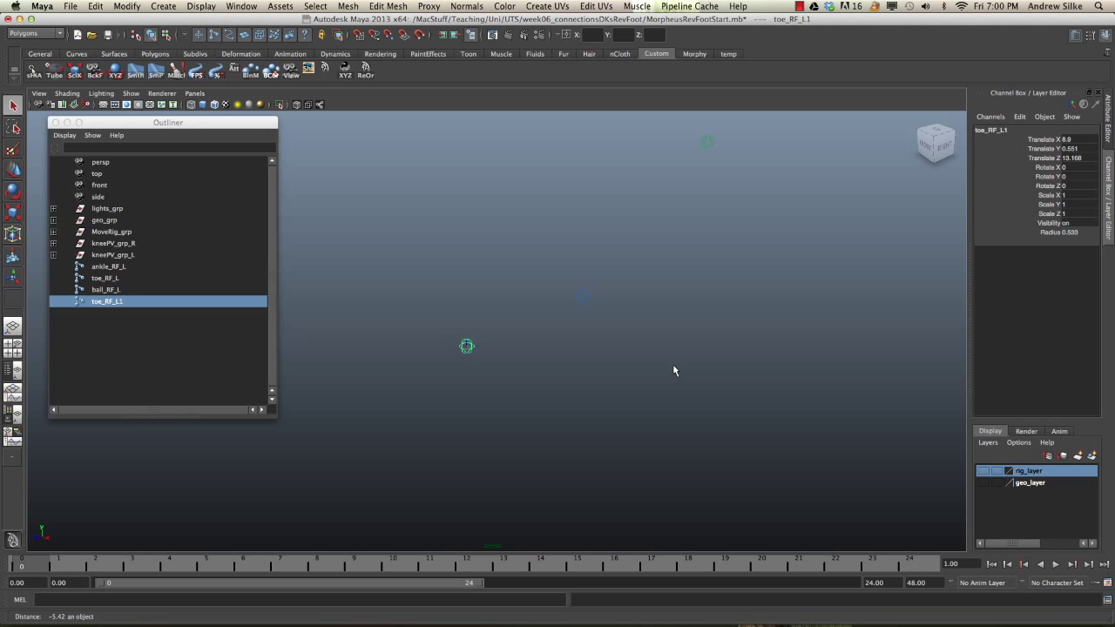
{"action": "right_click_drag", "start_coordinate": [672, 364], "coordinate": [601, 355], "text": "alt"}
{"action": "key", "text": "w"}
{"action": "left_click", "coordinate": [466, 328]}
{"action": "left_click_drag", "start_coordinate": [467, 331], "coordinate": [419, 327]}
{"action": "left_click_drag", "start_coordinate": [428, 329], "coordinate": [485, 335], "text": "alt"}
{"action": "middle_click_drag", "start_coordinate": [485, 336], "coordinate": [688, 386], "text": "alt"}
{"action": "left_click_drag", "start_coordinate": [689, 386], "coordinate": [679, 351], "text": "alt"}
{"action": "left_click_drag", "start_coordinate": [679, 351], "coordinate": [480, 319], "text": "alt"}
{"action": "mouse_move", "coordinate": [635, 361]}
{"action": "left_mouse_down", "text": "alt"}
{"action": "mouse_move", "coordinate": [567, 365]}
{"action": "mouse_move", "coordinate": [640, 360]}
{"action": "left_mouse_up", "text": "alt"}
{"action": "middle_click_drag", "start_coordinate": [640, 361], "coordinate": [493, 316], "text": "alt"}
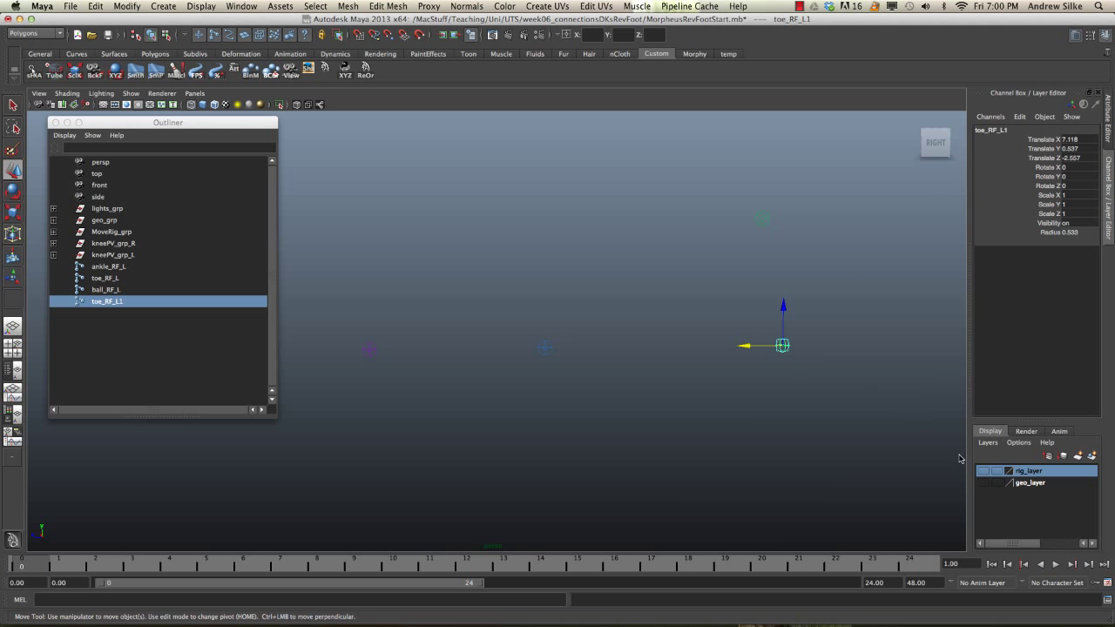
Step: Show geo_layer as reference, place the duplicated joint at the heel at about X 6.73, Y 0.53, Z -5.95, and hide the layer again
{"action": "left_click", "coordinate": [983, 483]}
{"action": "right_click_drag", "start_coordinate": [827, 450], "coordinate": [650, 411], "text": "alt"}
{"action": "left_click_drag", "start_coordinate": [724, 367], "coordinate": [900, 459], "text": "alt"}
{"action": "left_click", "coordinate": [983, 483]}
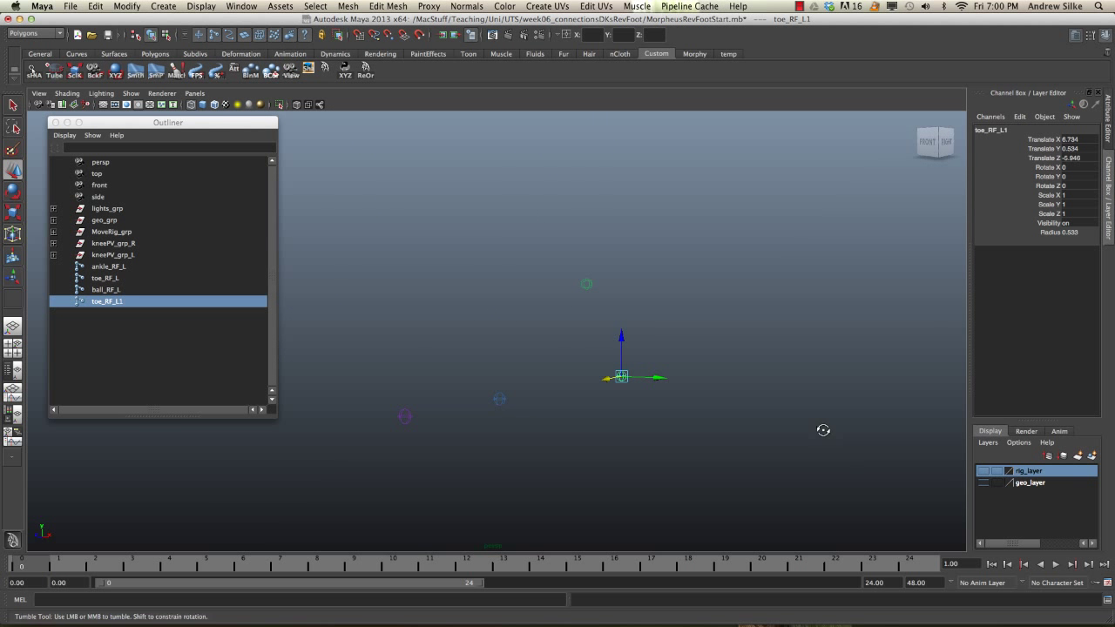
{"action": "left_click_drag", "start_coordinate": [823, 430], "coordinate": [754, 430], "text": "alt"}
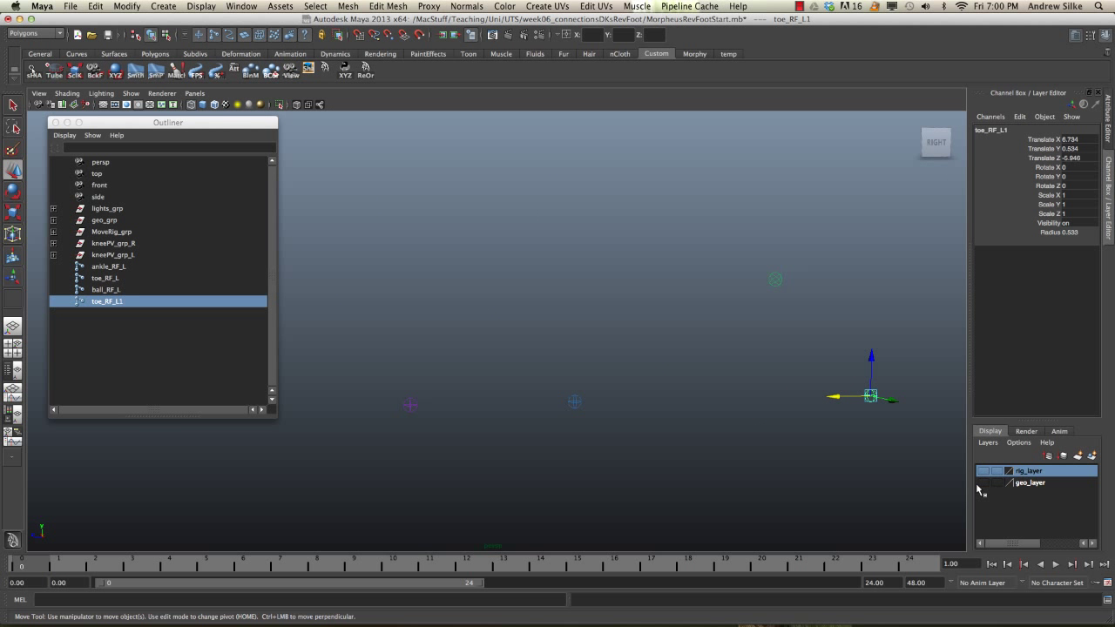
{"action": "right_click_drag", "start_coordinate": [726, 423], "coordinate": [697, 296], "text": "alt"}
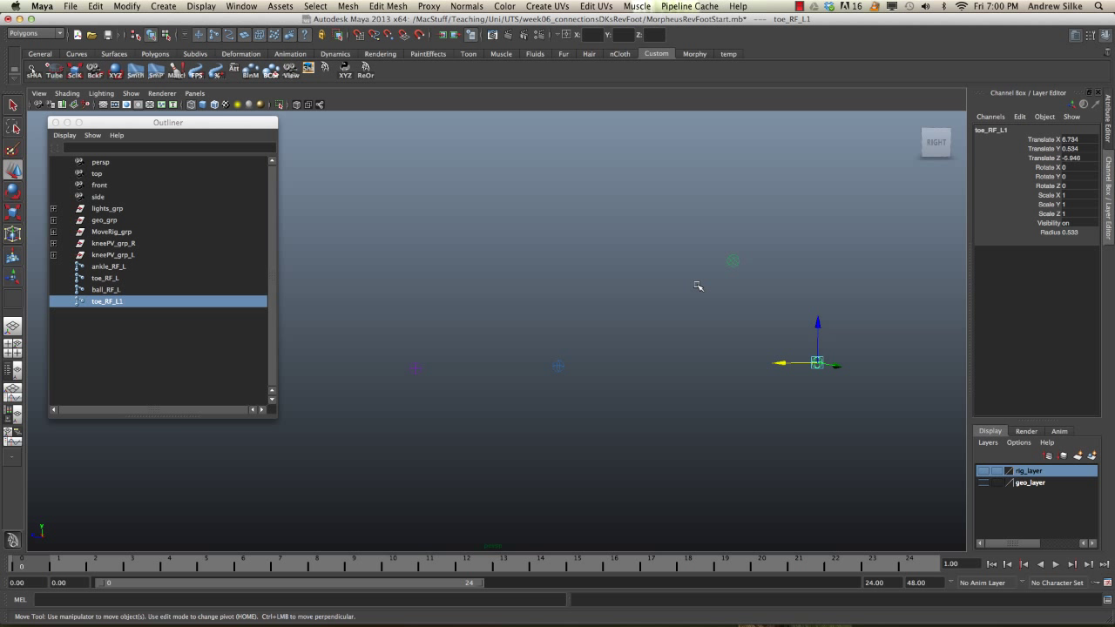
{"action": "middle_click_drag", "start_coordinate": [572, 338], "coordinate": [548, 352], "text": "alt"}
{"action": "key", "text": "q"}
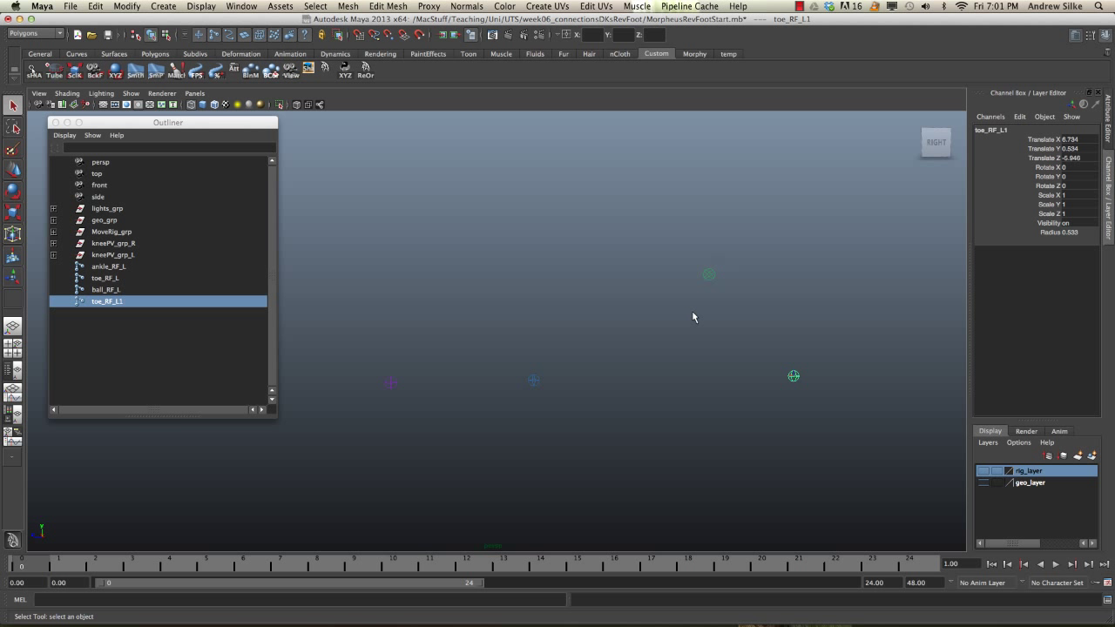
Step: Rename the duplicated toe joint placed at the heel as heel_RF_L
{"action": "left_click", "coordinate": [708, 274]}
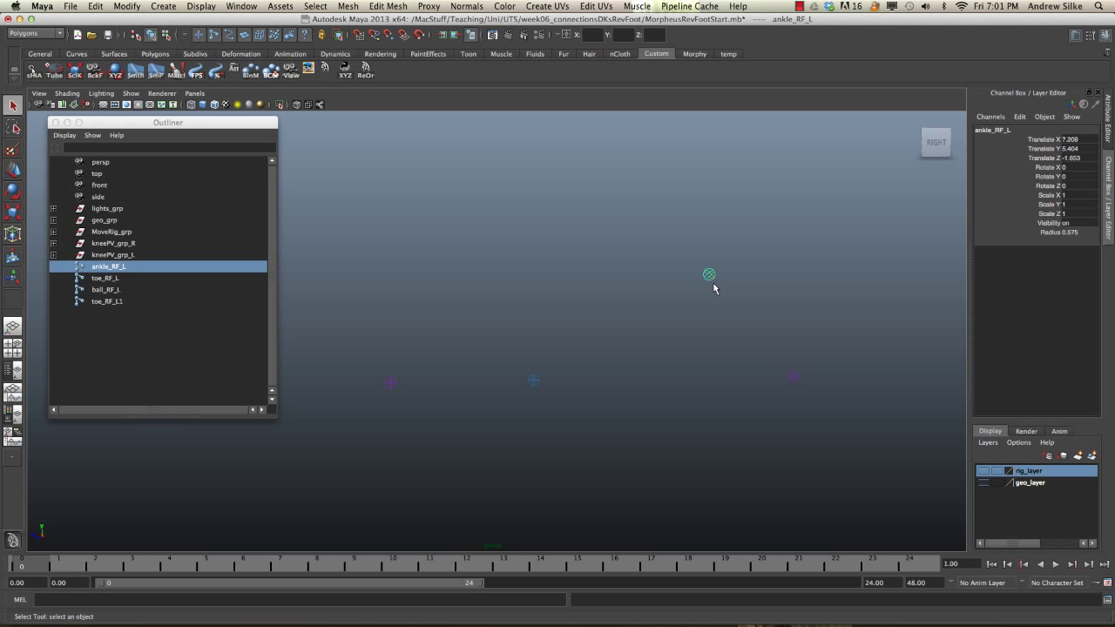
{"action": "left_click", "coordinate": [530, 383]}
{"action": "left_click", "coordinate": [389, 381]}
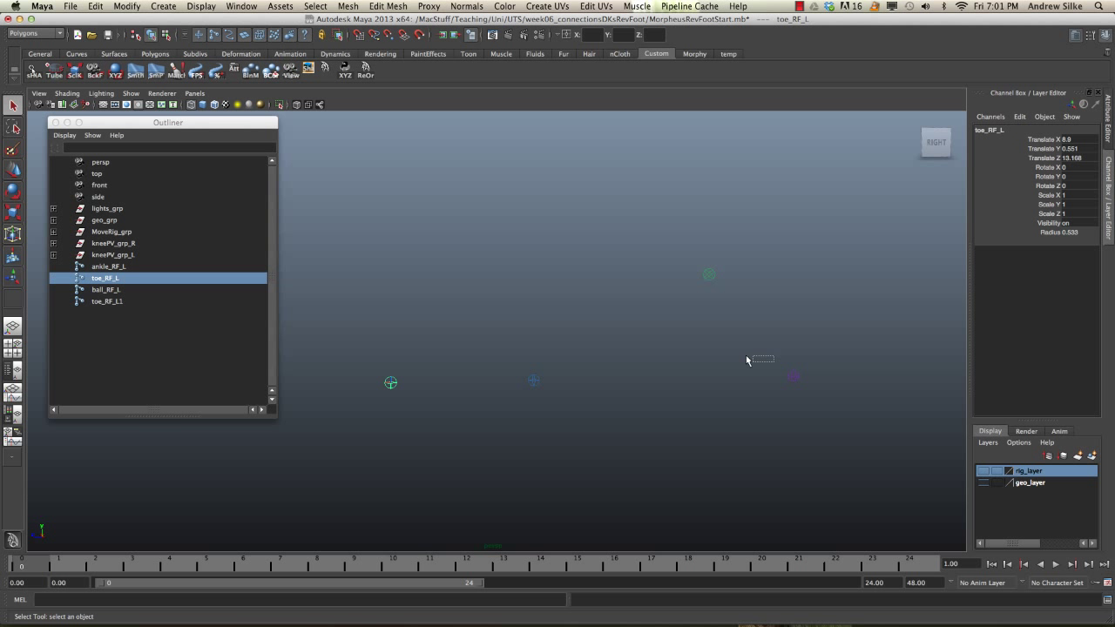
{"action": "left_click_drag", "start_coordinate": [747, 356], "coordinate": [833, 380]}
{"action": "double_click", "coordinate": [115, 302]}
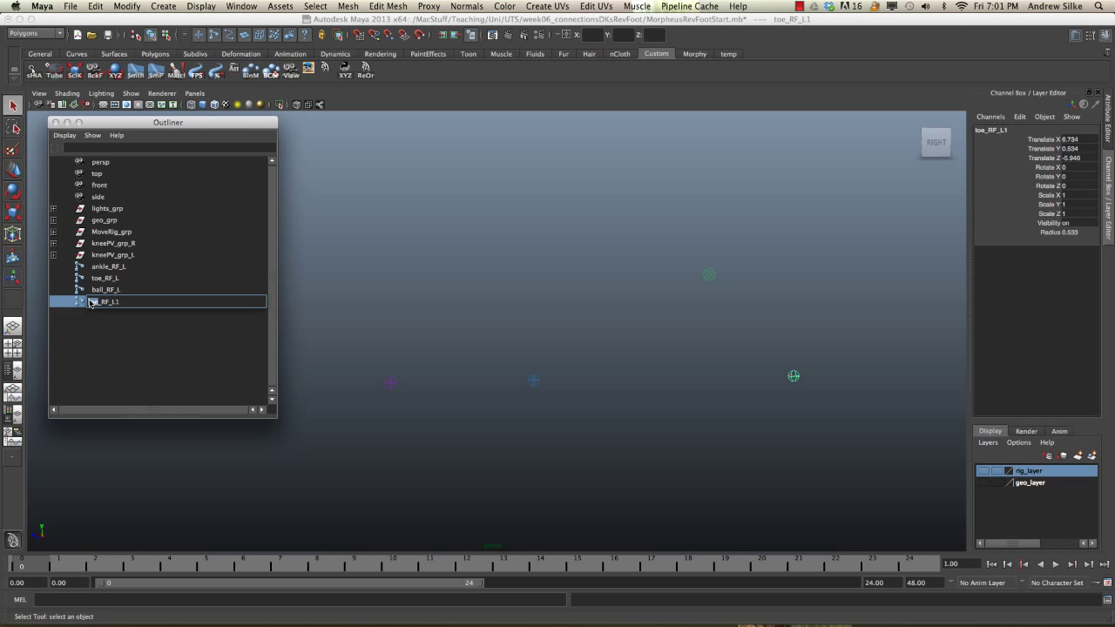
{"action": "type", "text": "heel"}
{"action": "key", "text": "BackSpace"}
{"action": "key", "text": "Return"}
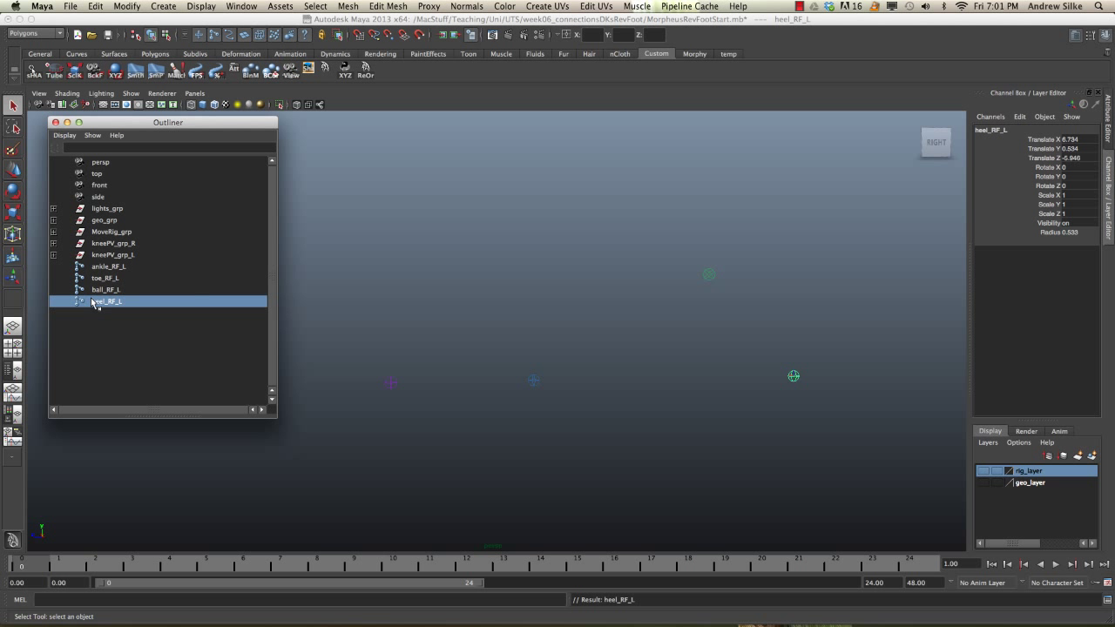
Step: Parent the toe_RF_L joint to the heel_RF_L joint
{"action": "left_click", "coordinate": [714, 383]}
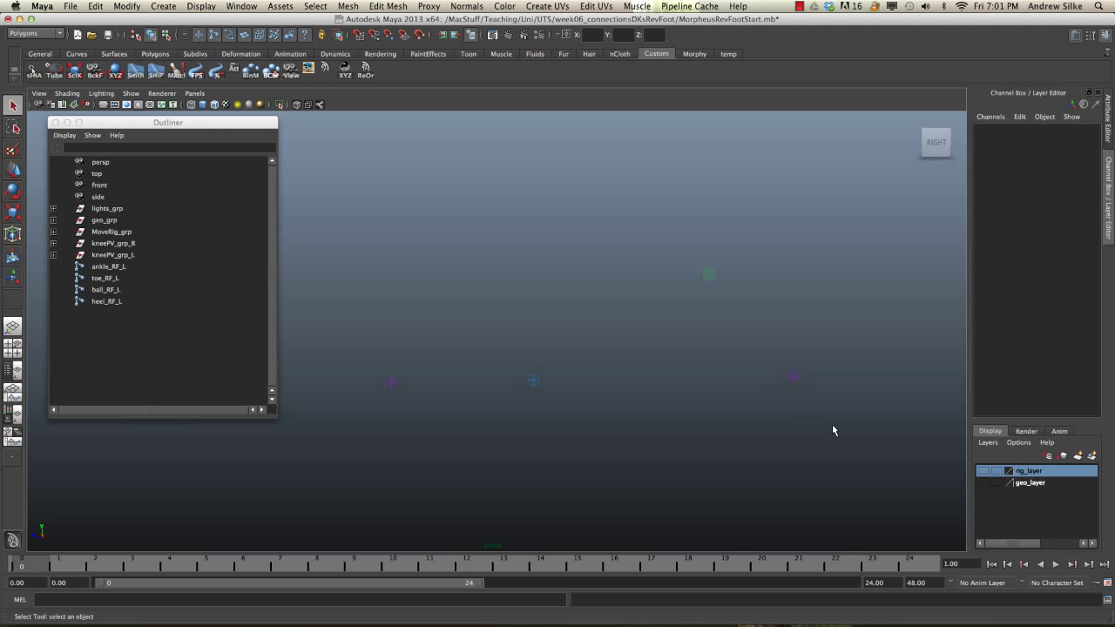
{"action": "left_click", "coordinate": [793, 377]}
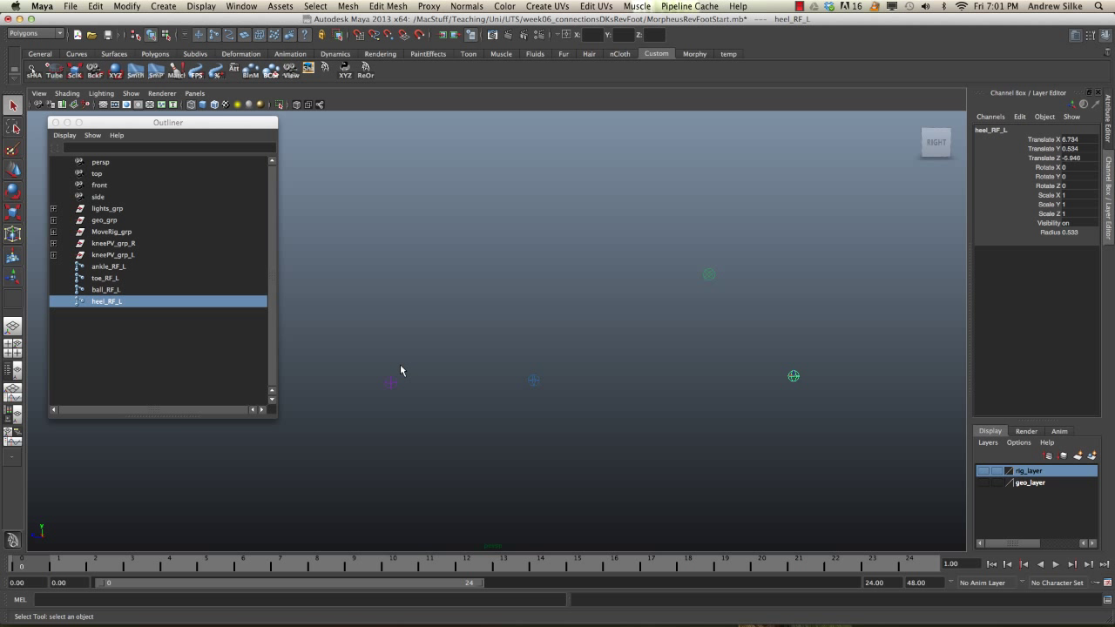
{"action": "left_click_drag", "start_coordinate": [358, 357], "coordinate": [425, 419]}
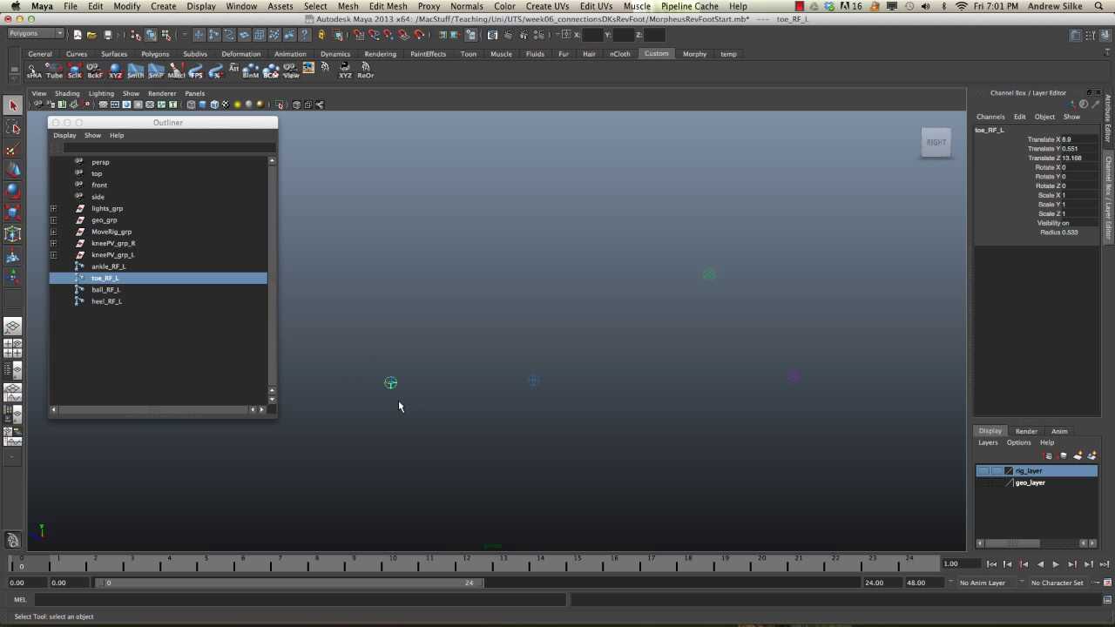
{"action": "left_click", "coordinate": [792, 377], "text": "shift"}
{"action": "key", "text": "p"}
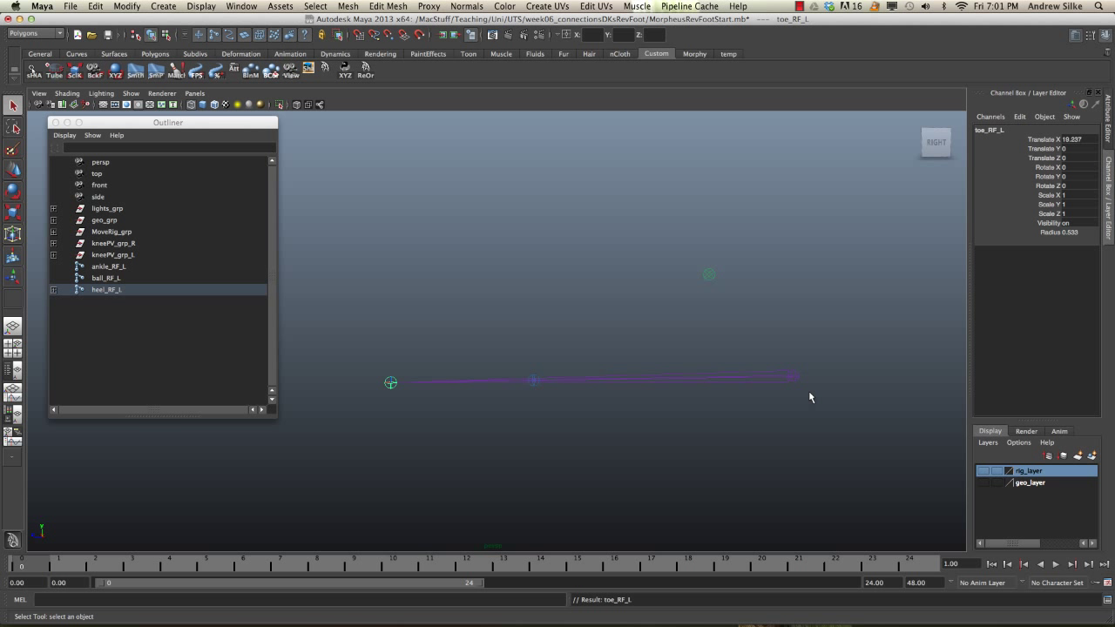
Step: Try rotating the heel joint with its attached toe joint, undo the rotation, and clear the selection
{"action": "left_click", "coordinate": [799, 378]}
{"action": "key", "text": "e"}
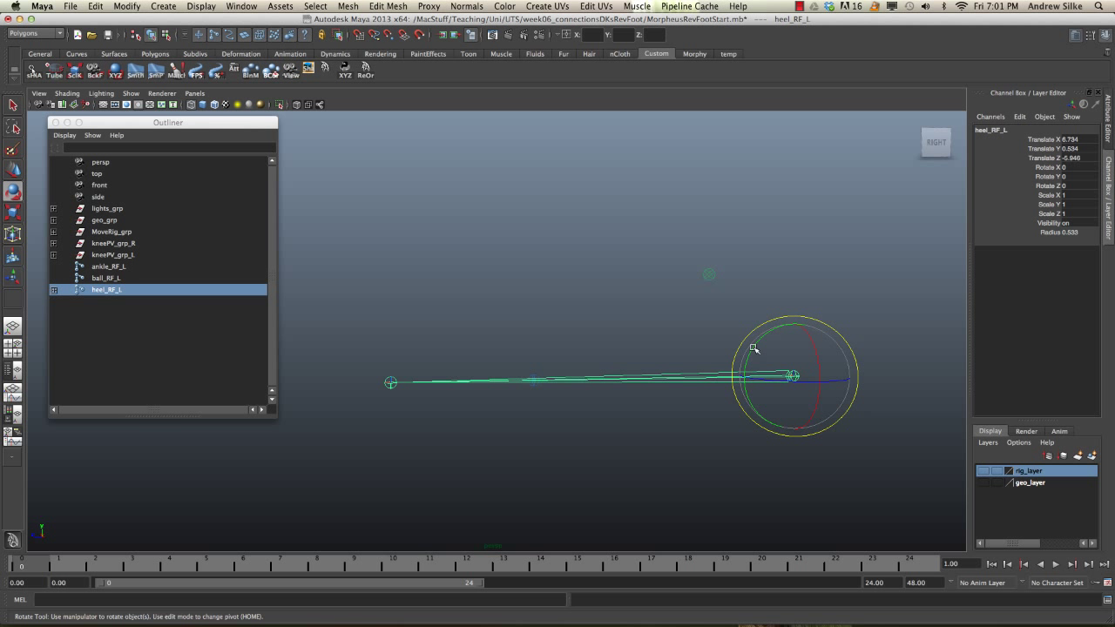
{"action": "mouse_move", "coordinate": [753, 348]}
{"action": "left_mouse_down"}
{"action": "mouse_move", "coordinate": [772, 334]}
{"action": "mouse_move", "coordinate": [759, 339]}
{"action": "left_mouse_up"}
{"action": "key", "text": "z"}
{"action": "left_click", "coordinate": [566, 351]}
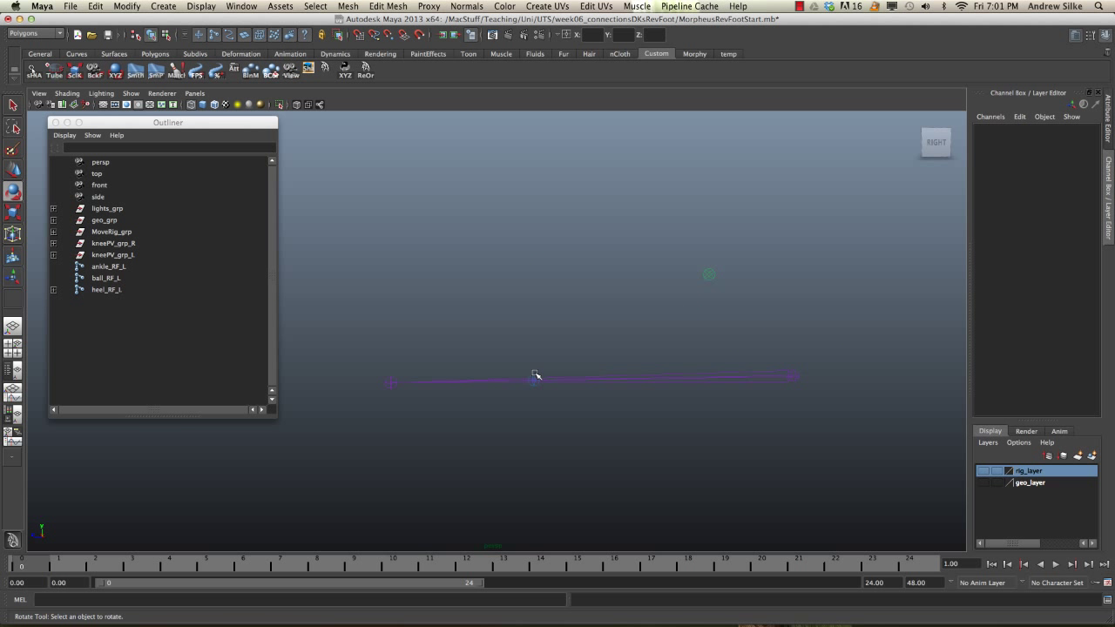
Step: Parent the ball_RF_L joint to the toe_RF_L joint
{"action": "left_click", "coordinate": [536, 376]}
{"action": "left_click", "coordinate": [387, 380], "text": "shift"}
{"action": "key", "text": "p"}
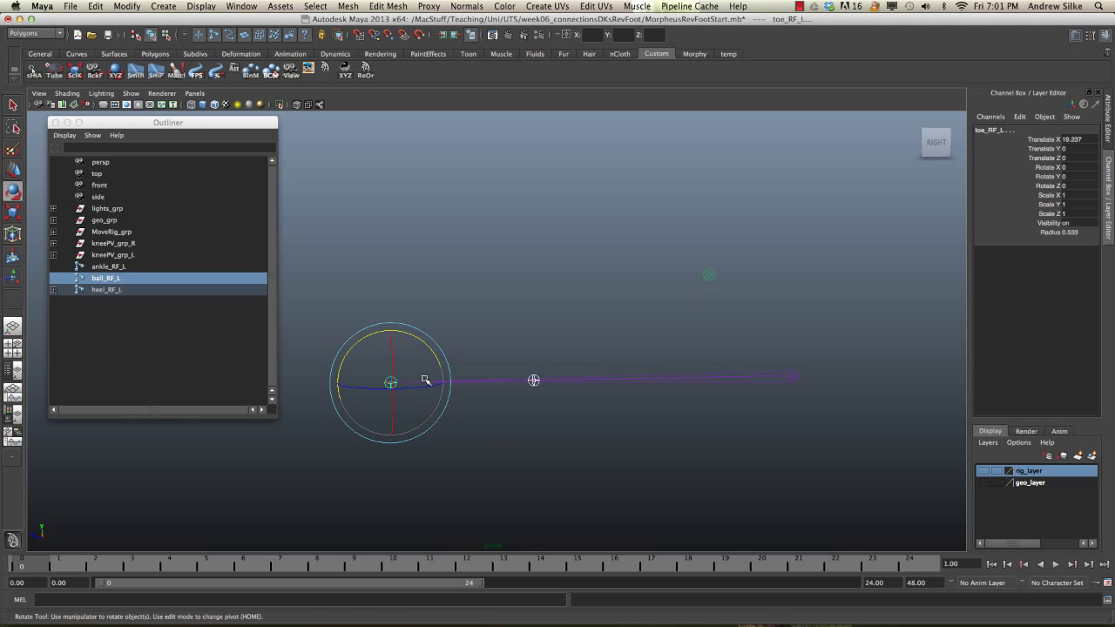
Step: Parent the ankle_RF_L joint to the ball_RF_L joint
{"action": "left_click_drag", "start_coordinate": [673, 253], "coordinate": [774, 305]}
{"action": "key", "text": "q"}
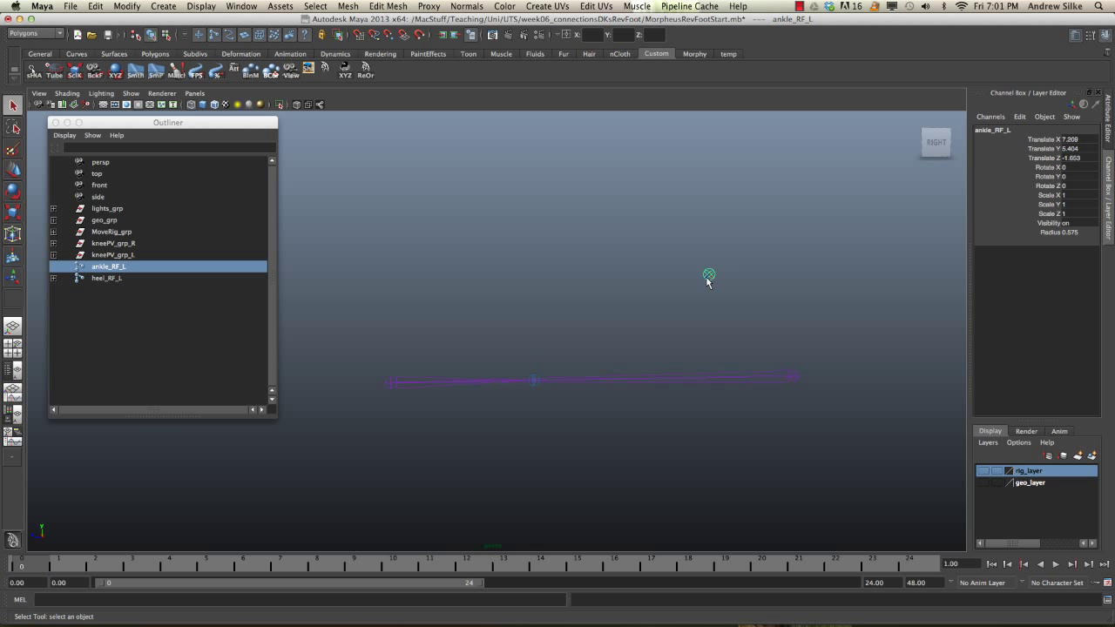
{"action": "left_click", "coordinate": [533, 379], "text": "shift"}
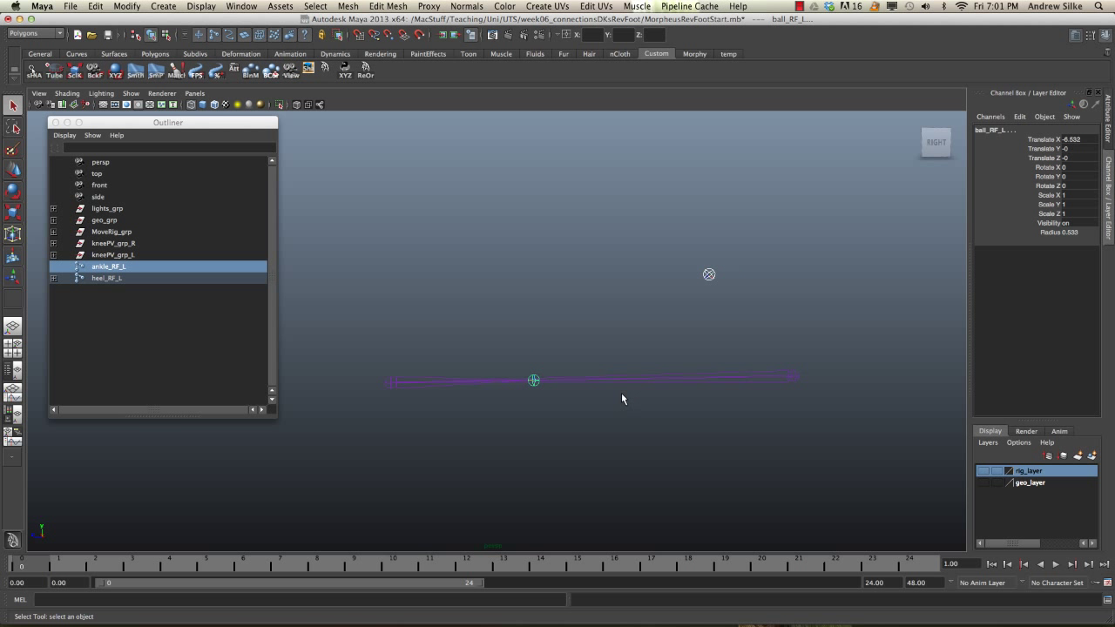
{"action": "key", "text": "p"}
Step: Select the root heel_RF_L joint, try rotating the whole chain about -31 degrees in Y, and undo the rotation
{"action": "key", "text": "Up"}
{"action": "key", "text": "Up"}
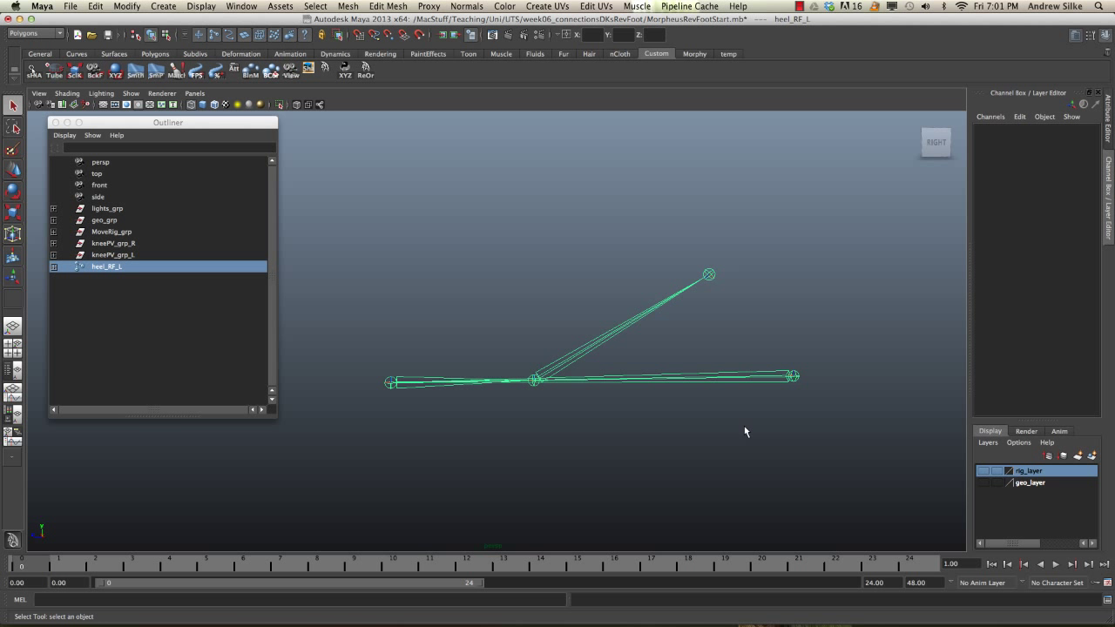
{"action": "key", "text": "e"}
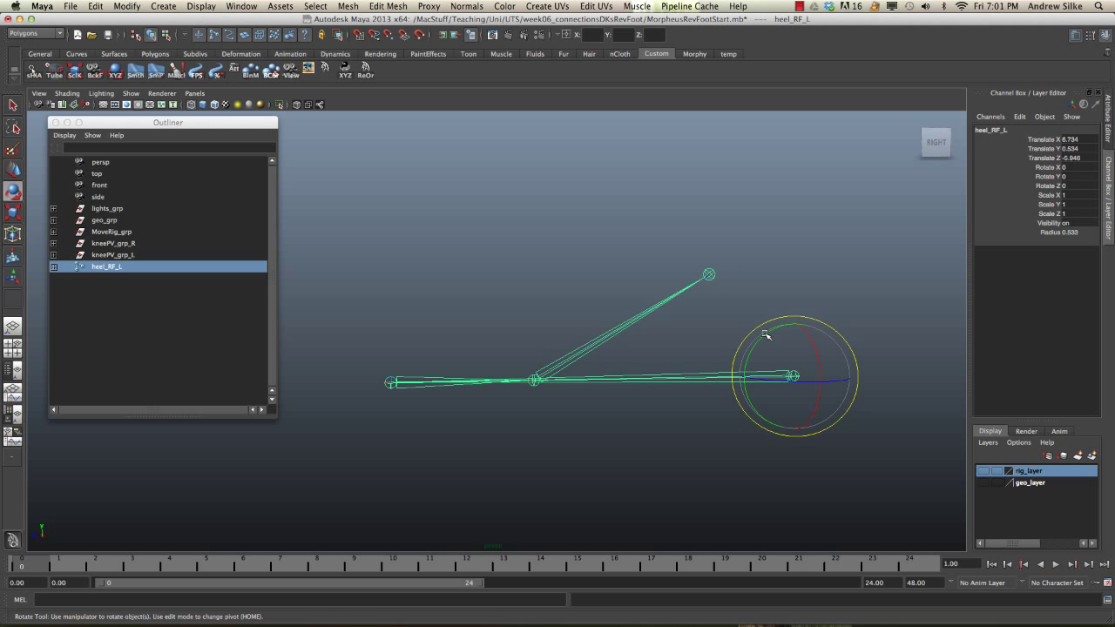
{"action": "left_click_drag", "start_coordinate": [769, 326], "coordinate": [817, 328]}
{"action": "key", "text": "ctrl+z"}
{"action": "key", "text": "ctrl+z"}
{"action": "key", "text": "ctrl+z"}
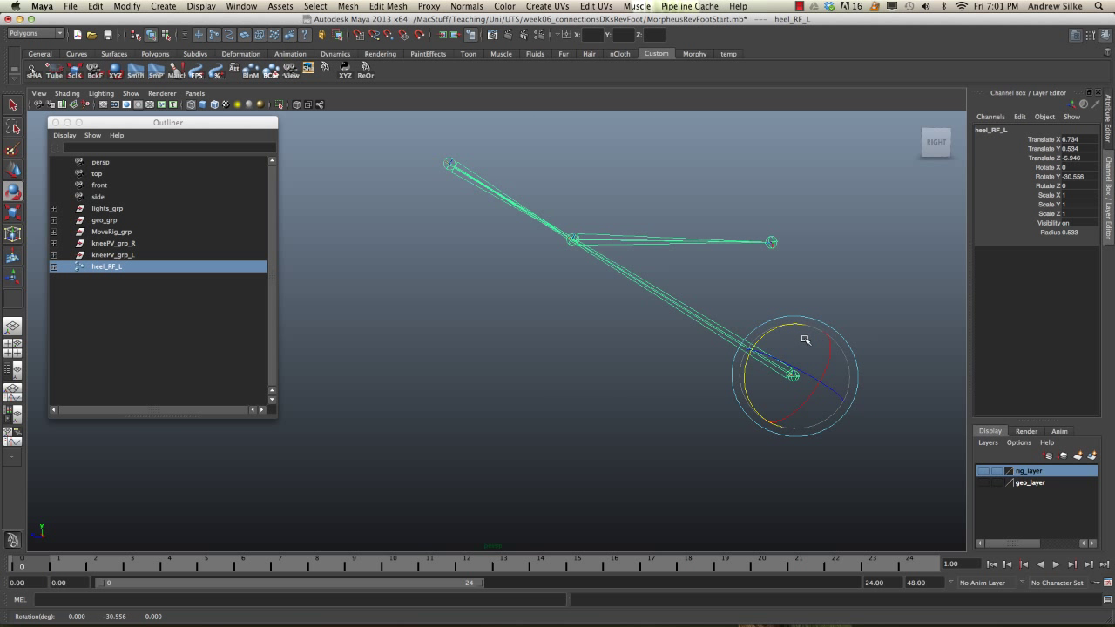
Step: Try moving the chain by its heel joint and rotating it slightly in Y, undoing each test
{"action": "key", "text": "w"}
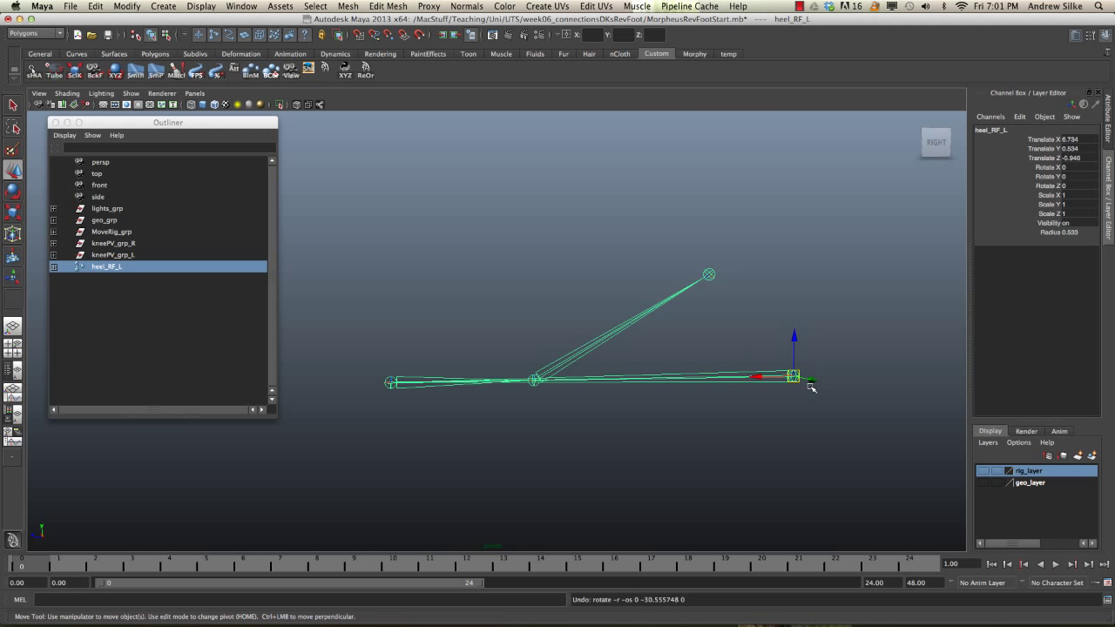
{"action": "middle_click_drag", "start_coordinate": [801, 398], "coordinate": [781, 366]}
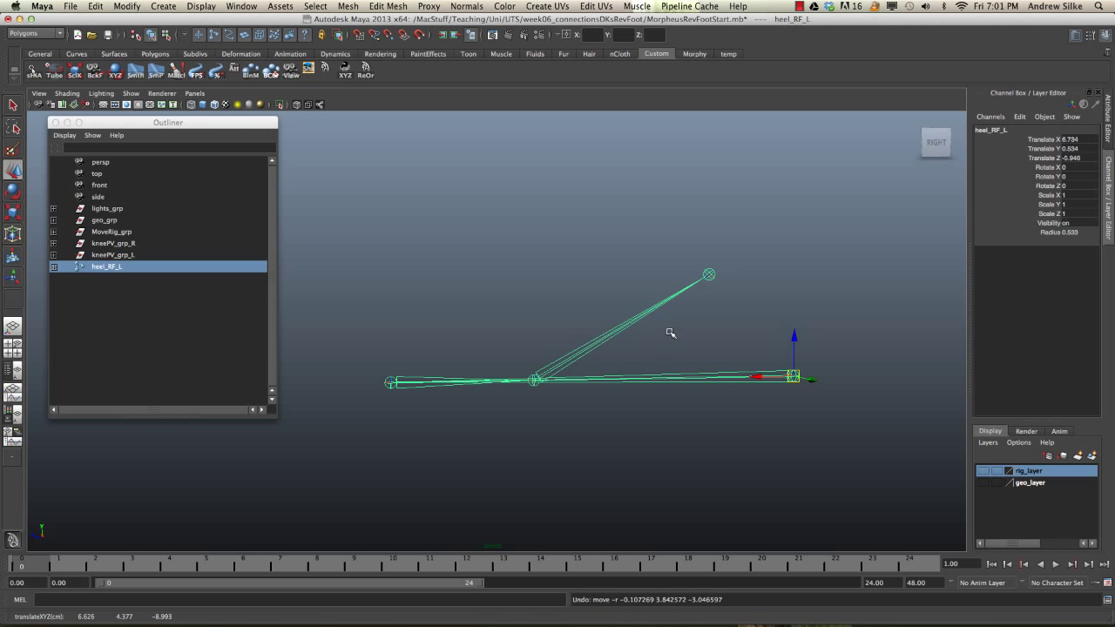
{"action": "key", "text": "e"}
{"action": "left_click_drag", "start_coordinate": [766, 353], "coordinate": [767, 344]}
{"action": "key", "text": "z"}
{"action": "key", "text": "z"}
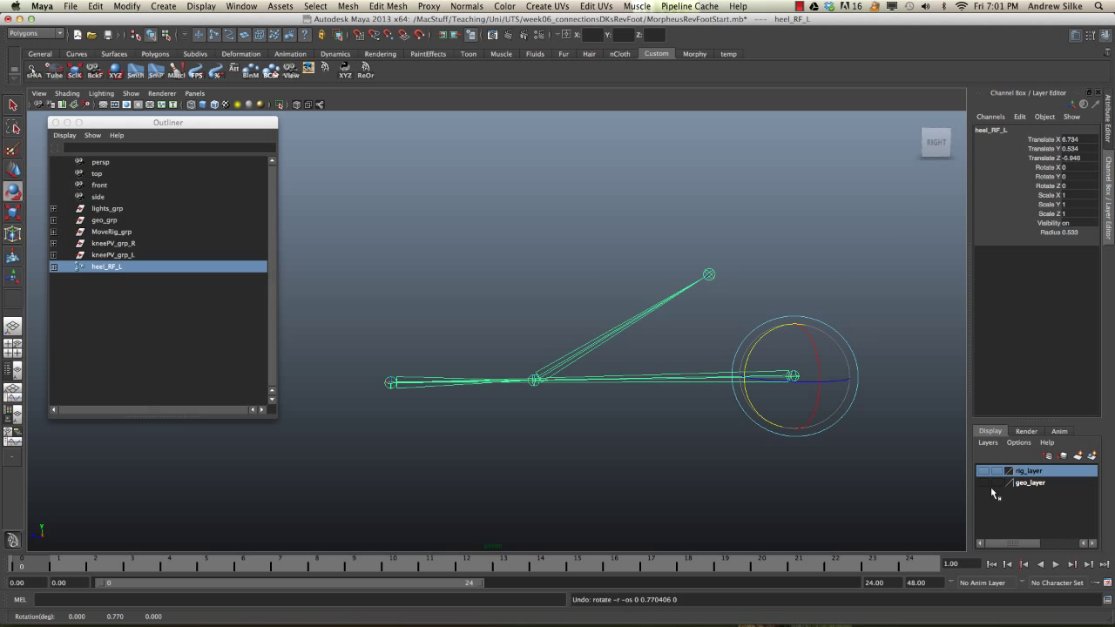
Step: Show geo_layer briefly to compare the heel joint with the foot mesh, hide it, and try rotating the heel about -19 degrees in Y
{"action": "left_click", "coordinate": [983, 482]}
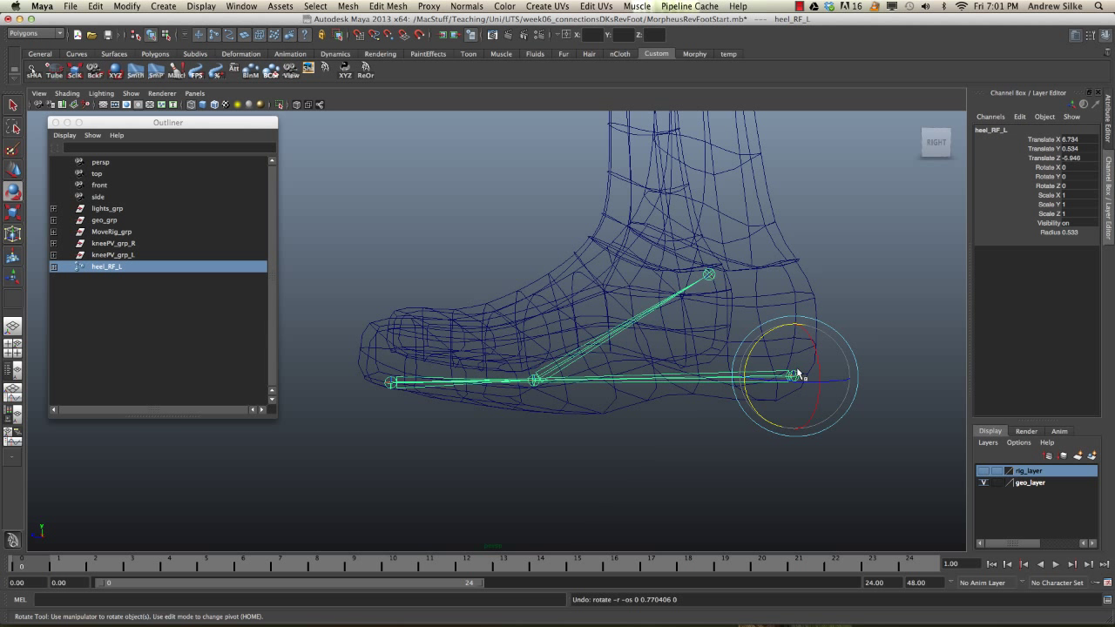
{"action": "left_click", "coordinate": [983, 483]}
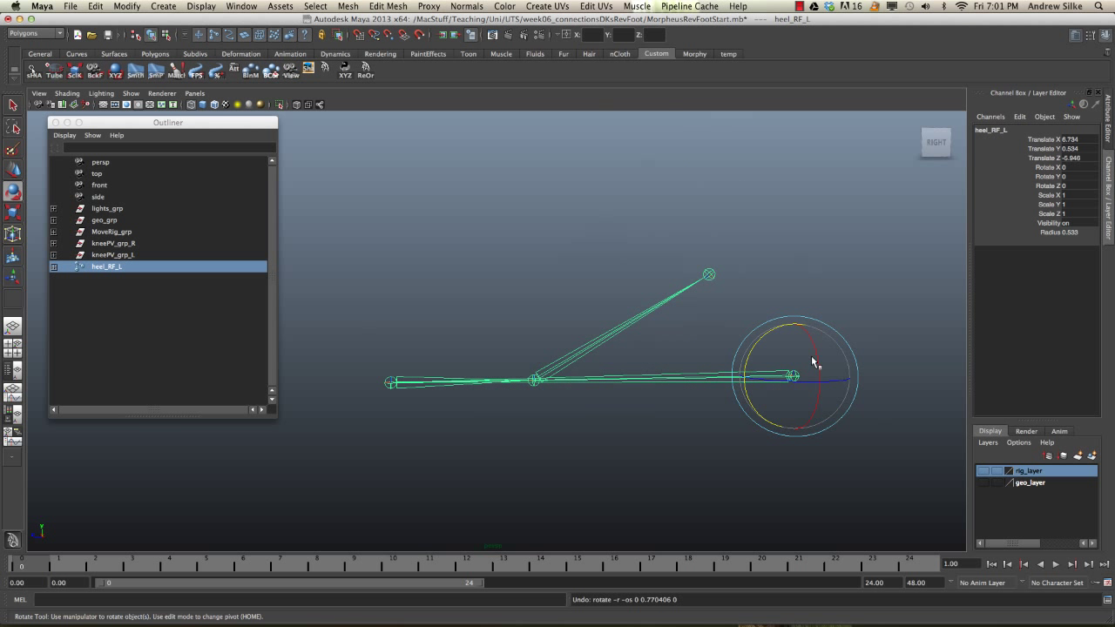
{"action": "left_click_drag", "start_coordinate": [759, 341], "coordinate": [729, 327]}
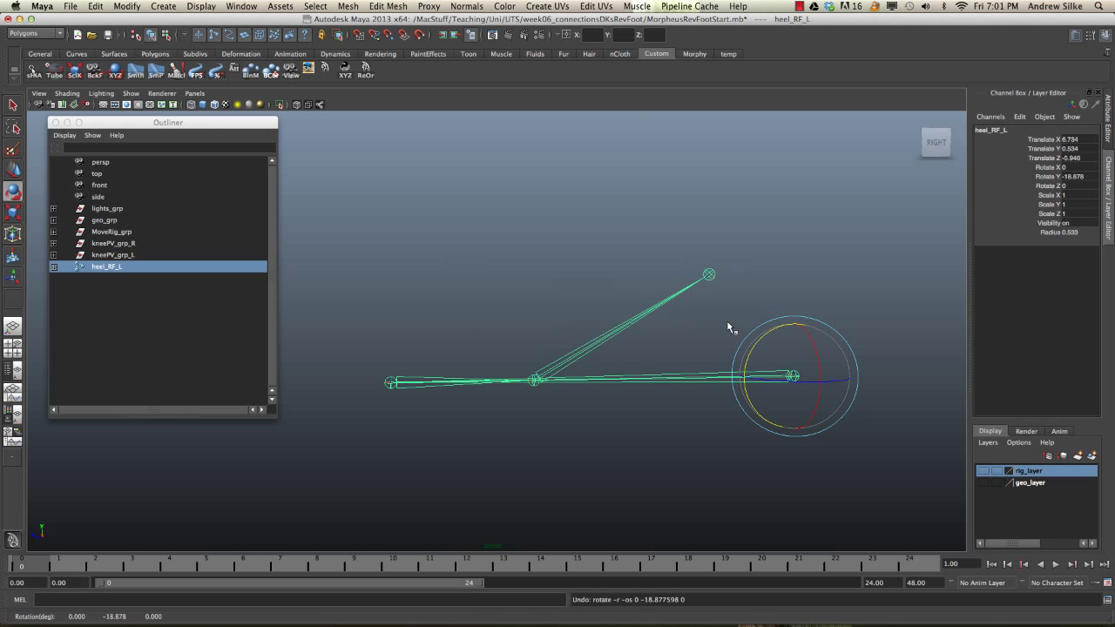
Step: Try rotating the toe_RF_L joint about 32 degrees in Y and undo the rotation
{"action": "left_click", "coordinate": [392, 384]}
{"action": "left_click_drag", "start_coordinate": [361, 340], "coordinate": [319, 349]}
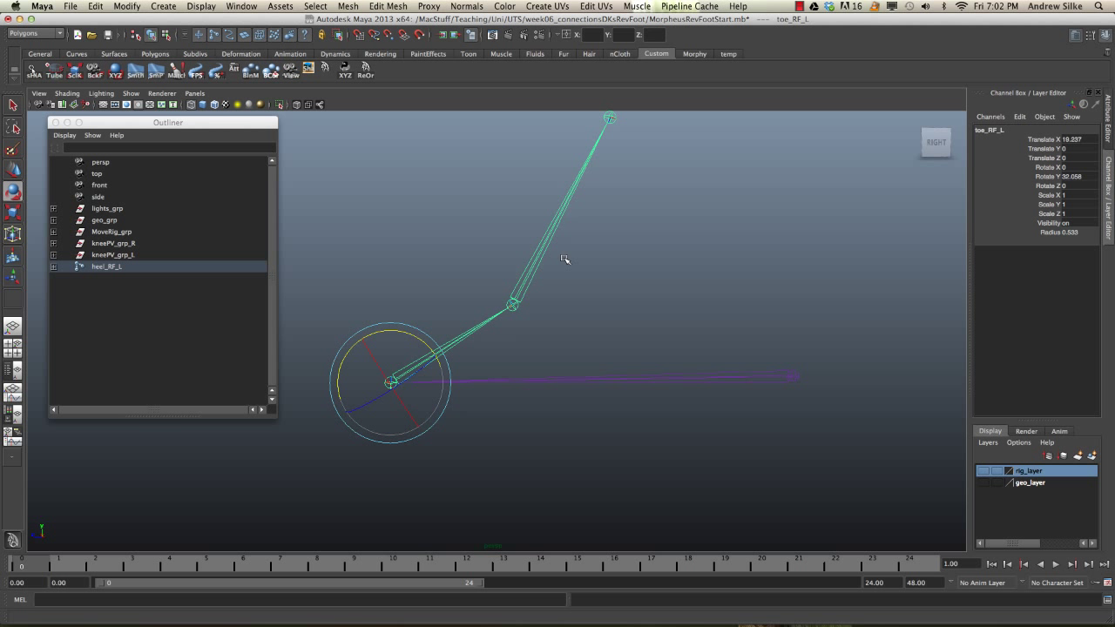
{"action": "key", "text": "z"}
Step: Try rotating the ball_RF_L joint and undo it, then check the ankle_RF_L joint's pivot and clear the selection
{"action": "left_click", "coordinate": [576, 356]}
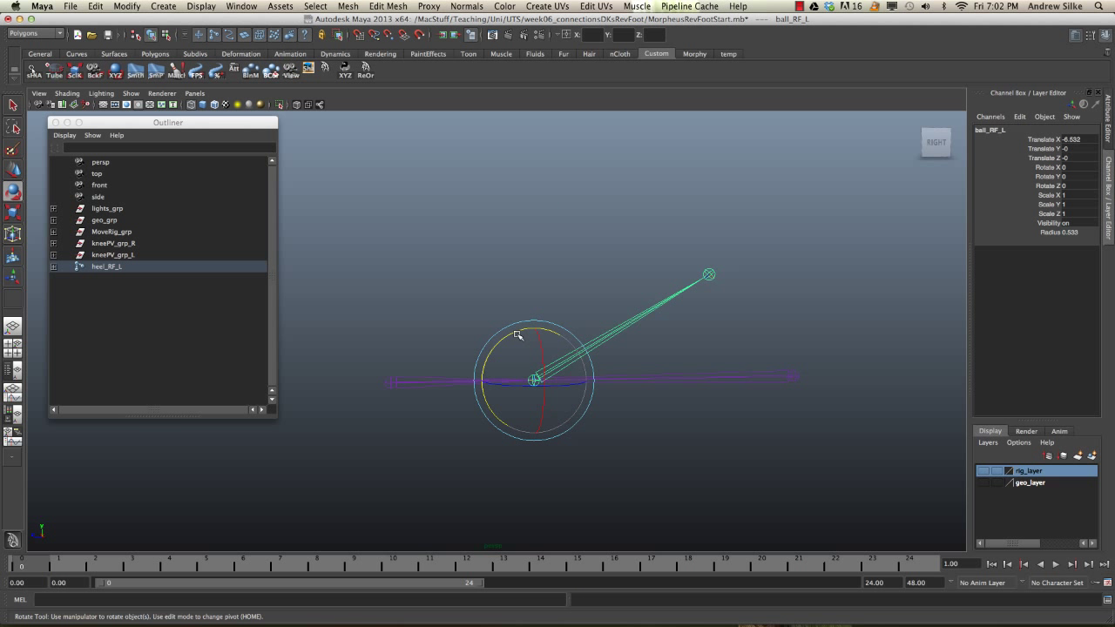
{"action": "left_click_drag", "start_coordinate": [517, 334], "coordinate": [710, 272]}
{"action": "left_click", "coordinate": [710, 273]}
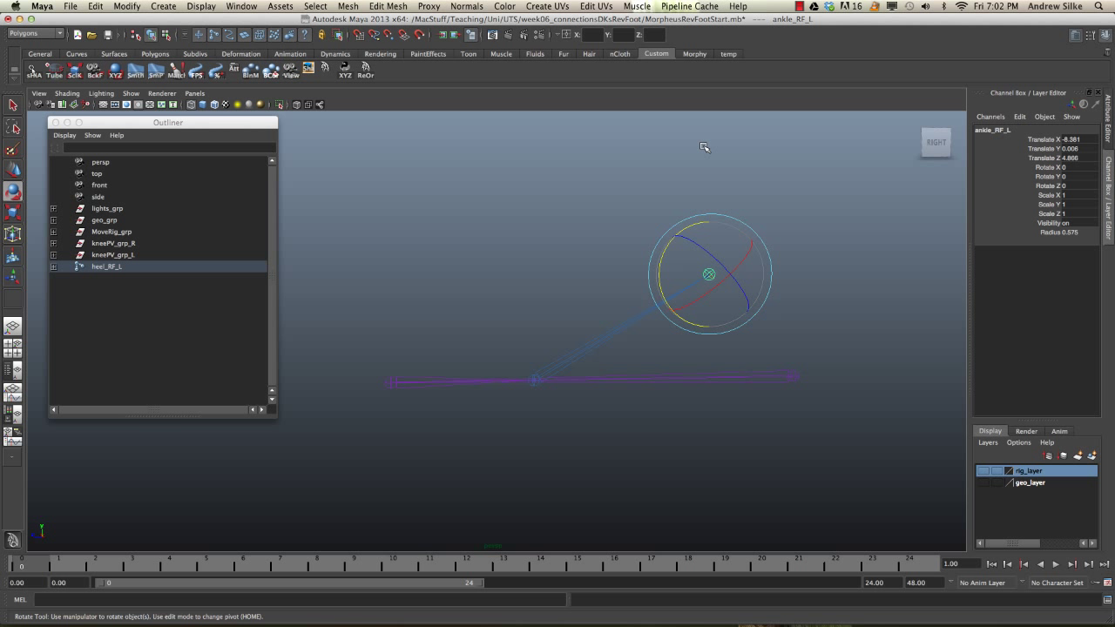
{"action": "left_click", "coordinate": [842, 300]}
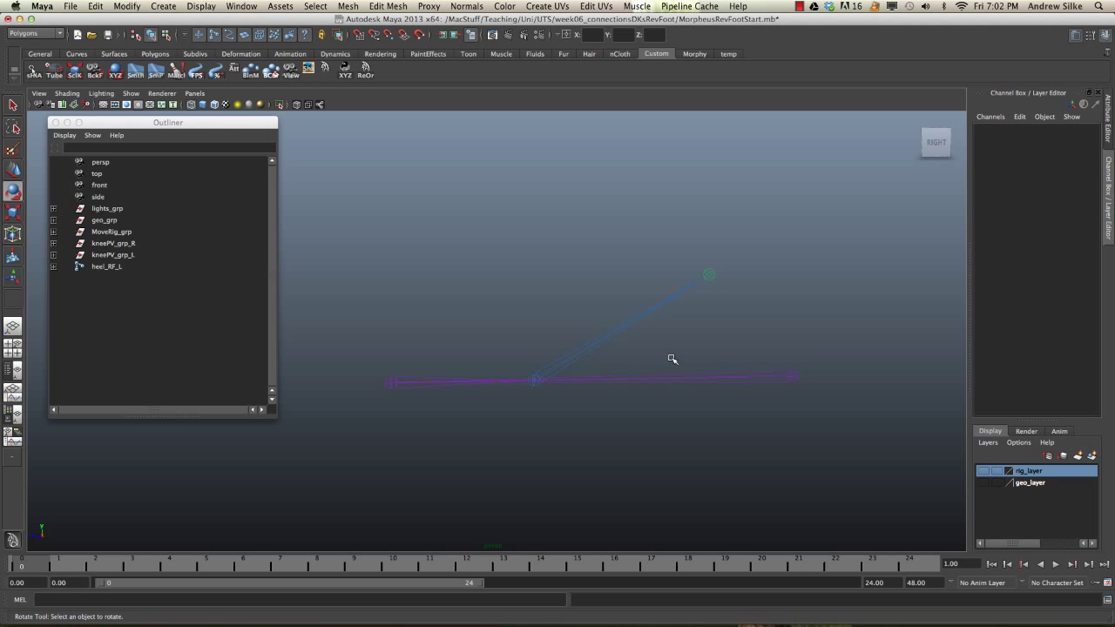
Step: Make geo_layer and rig_layer visible again around the reverse foot chain
{"action": "left_click_drag", "start_coordinate": [670, 358], "coordinate": [688, 331], "text": "alt"}
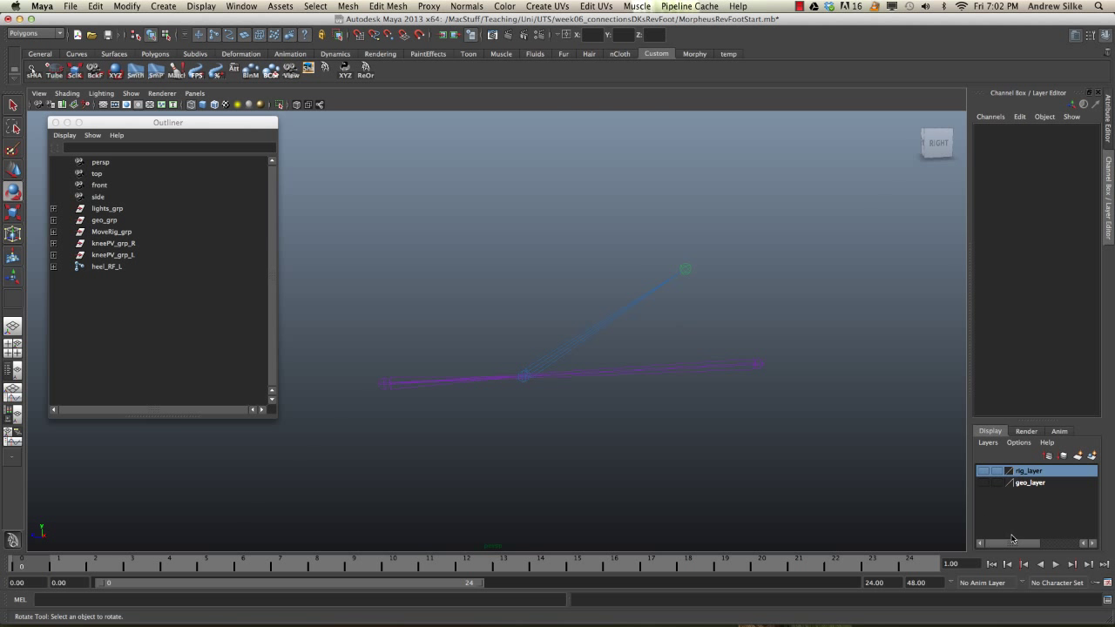
{"action": "left_click", "coordinate": [983, 482]}
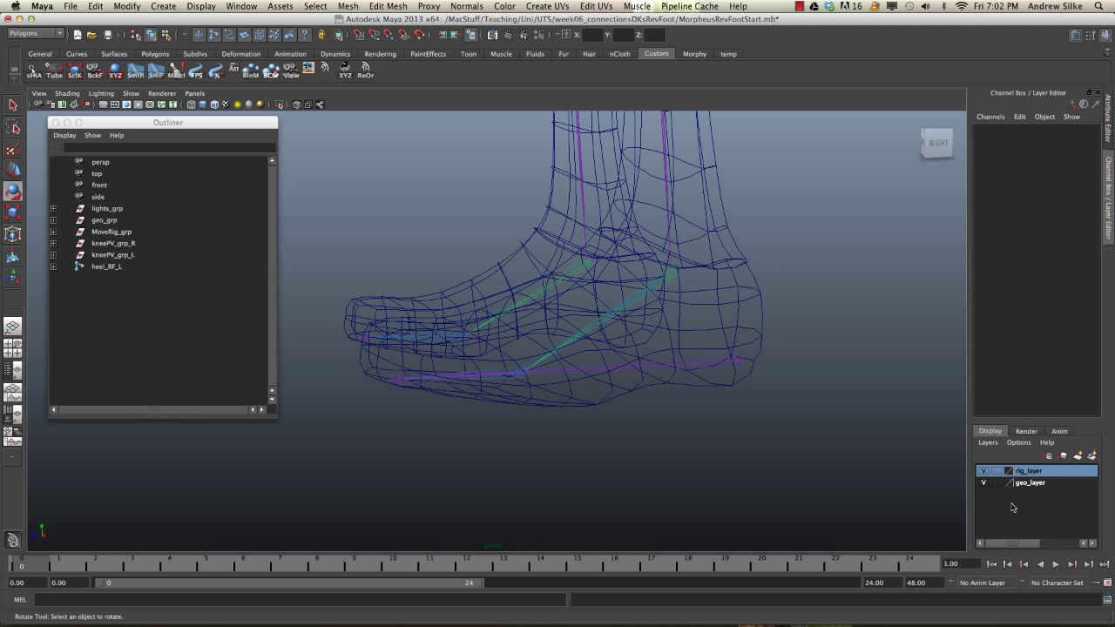
Step: Try moving the reverse foot chain below the foot mesh by its heel_RF_L joint and undo the move
{"action": "left_click", "coordinate": [738, 357]}
{"action": "key", "text": "w"}
{"action": "middle_click_drag", "start_coordinate": [664, 418], "coordinate": [679, 515]}
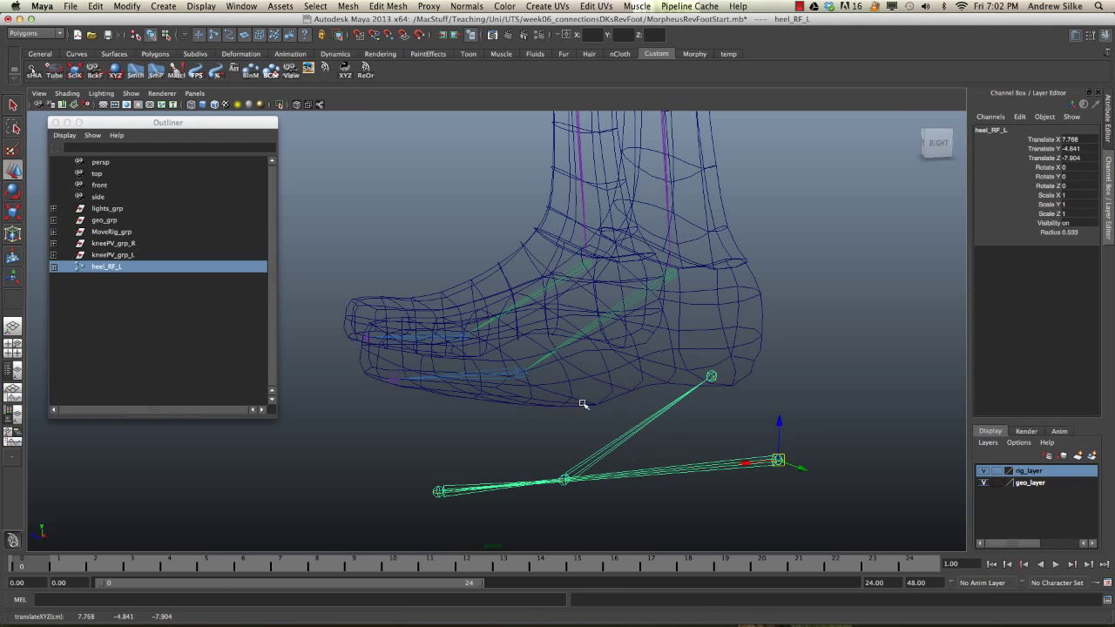
{"action": "middle_click_drag", "start_coordinate": [583, 404], "coordinate": [558, 386]}
{"action": "left_click_drag", "start_coordinate": [557, 386], "coordinate": [575, 407], "text": "alt"}
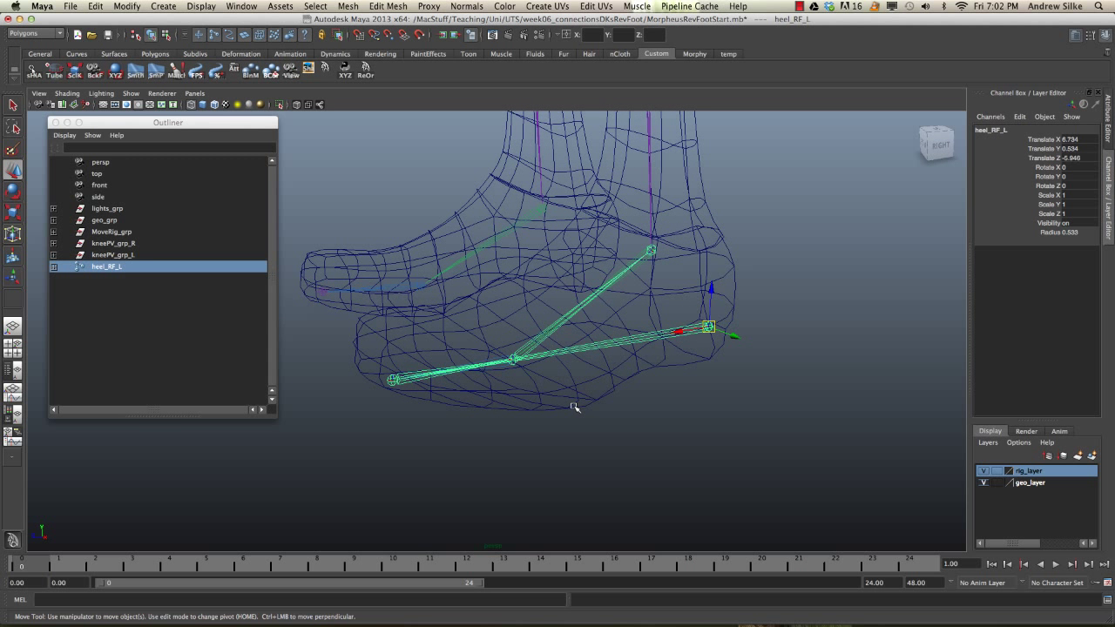